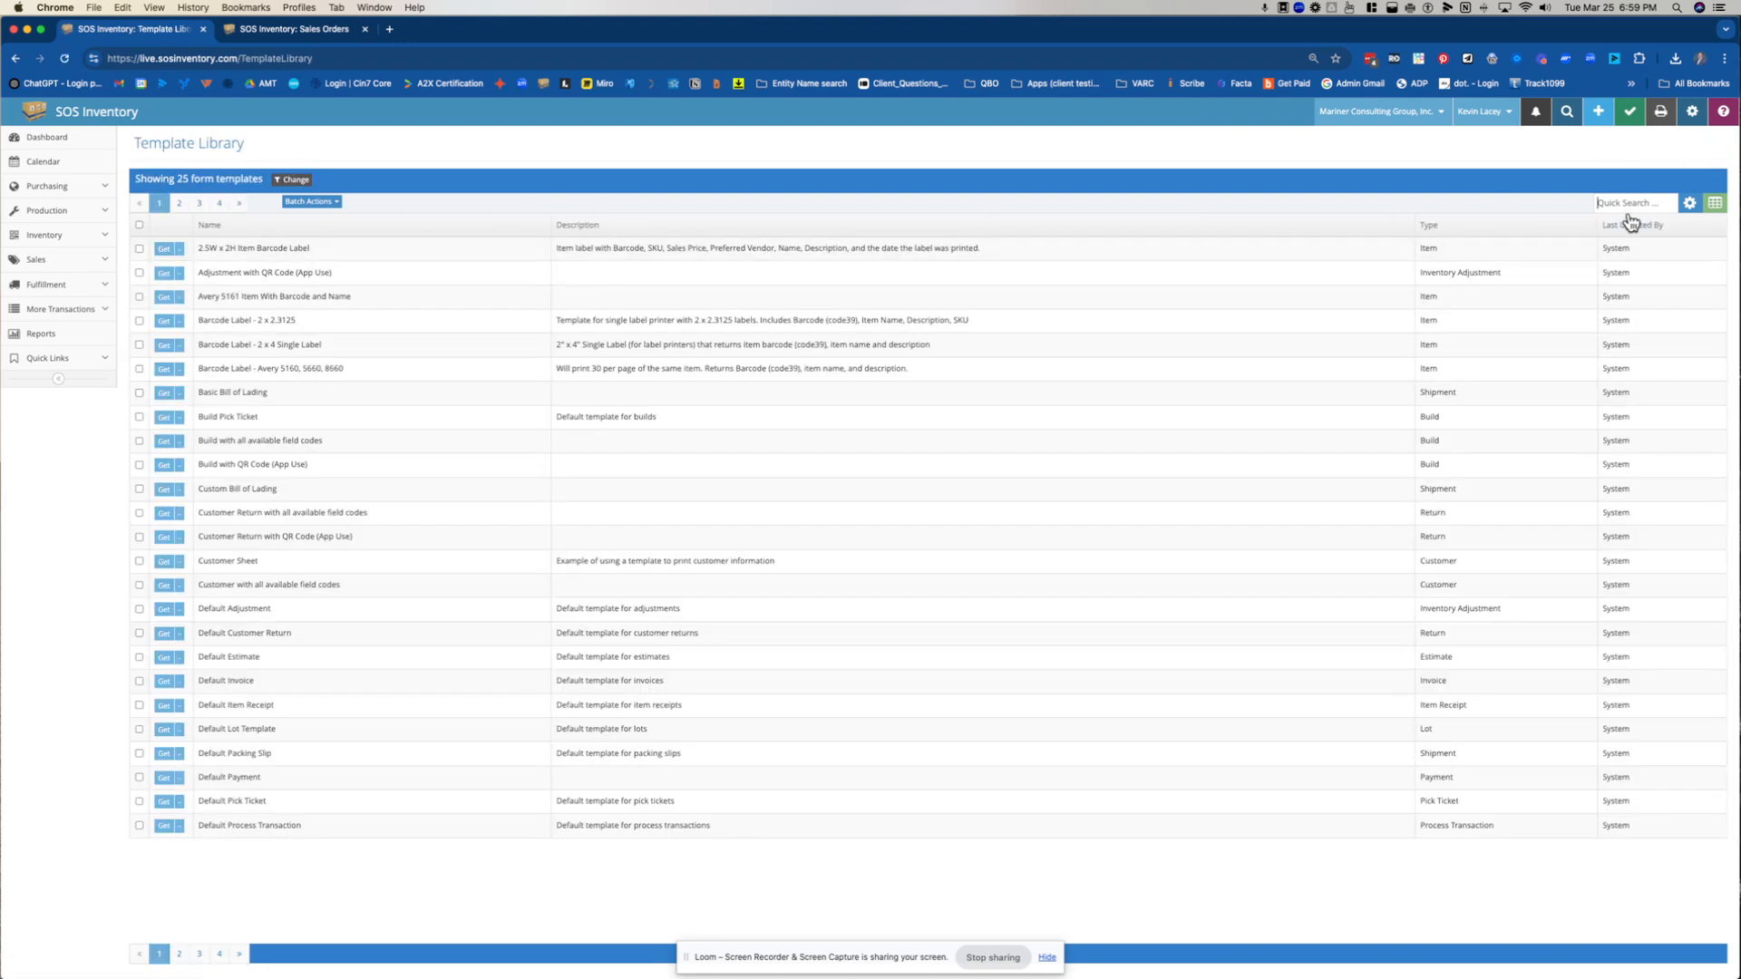
# Search the template library for "sales" and download the Sales Order with all available field codes template
pyautogui.click(1623, 205)
pyautogui.write('sales')
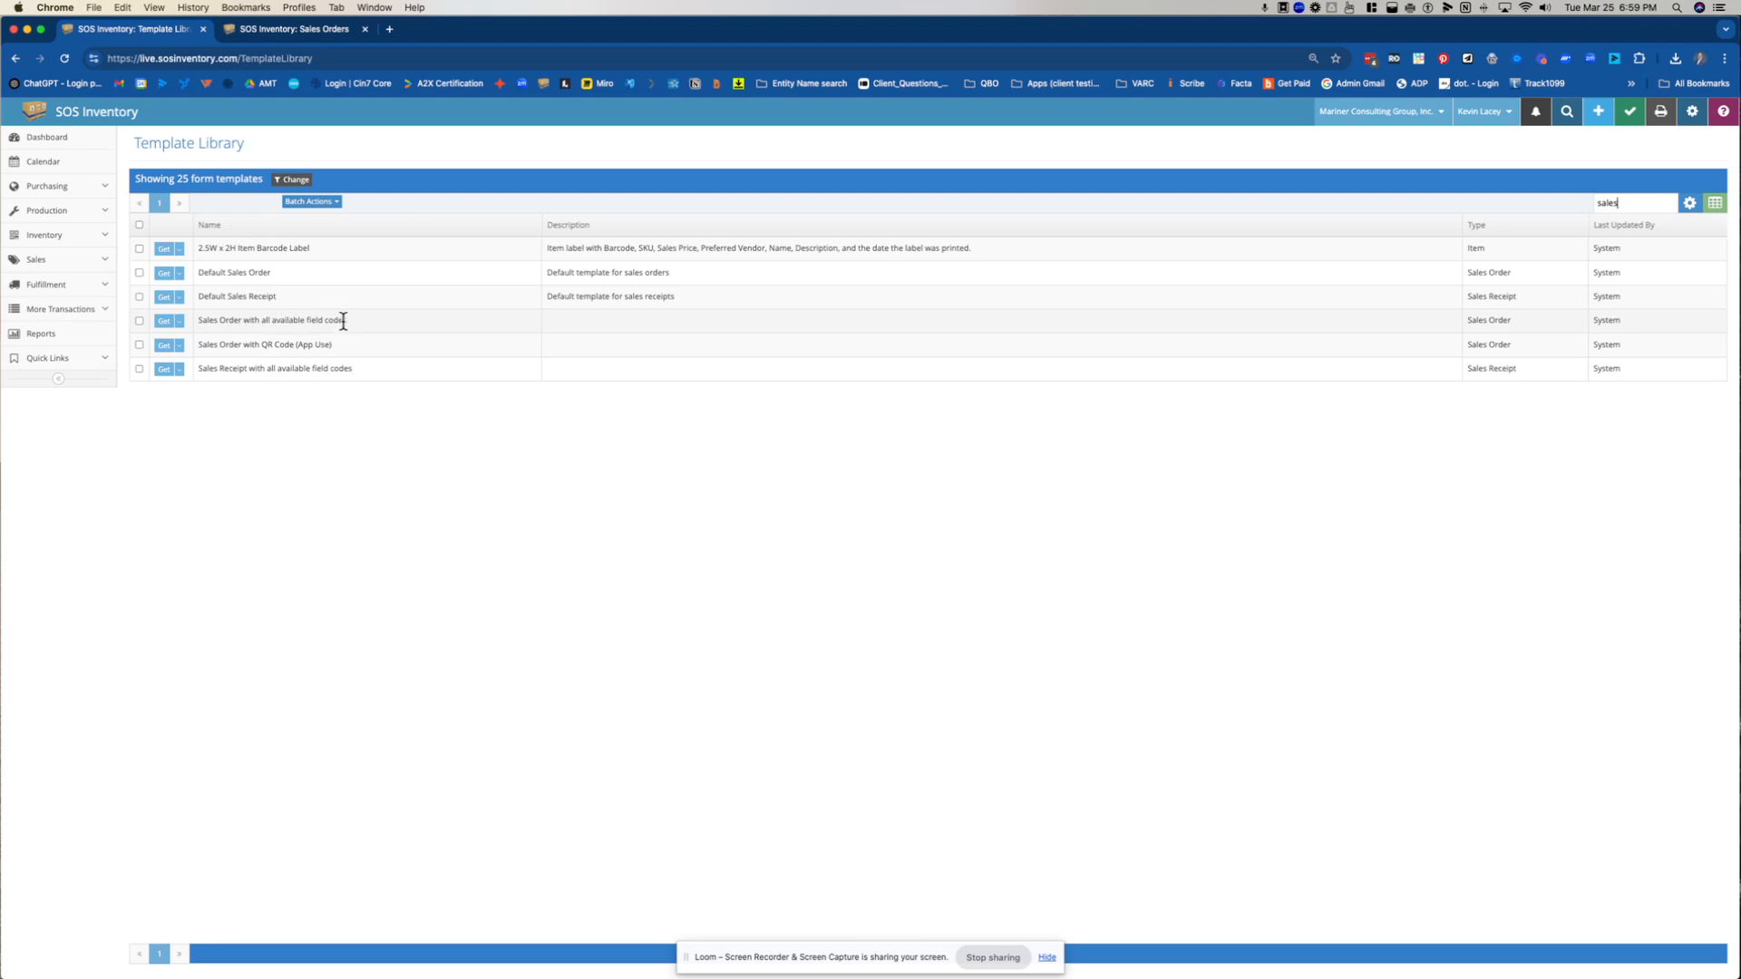
pyautogui.click(178, 325)
pyautogui.click(182, 344)
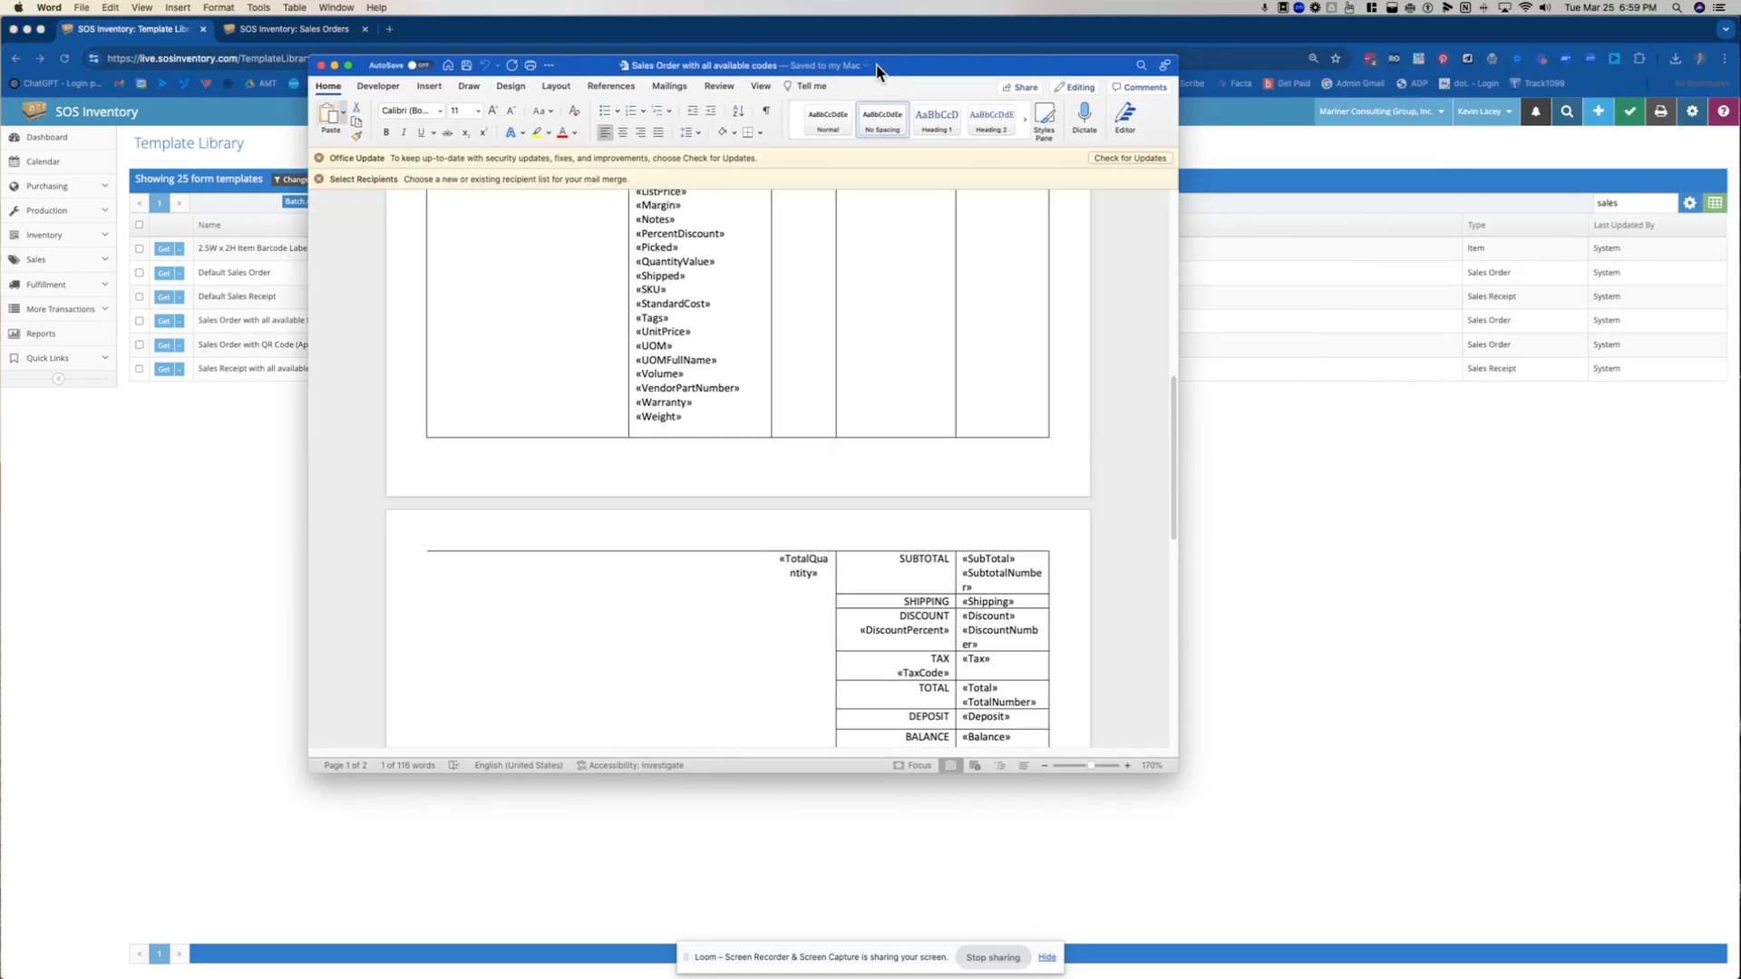
# Review the header, customer and line-item field codes in the Sales Order template in Word, and return to the browser
pyautogui.scroll(2, 728, 440)
pyautogui.scroll(8, 728, 439)
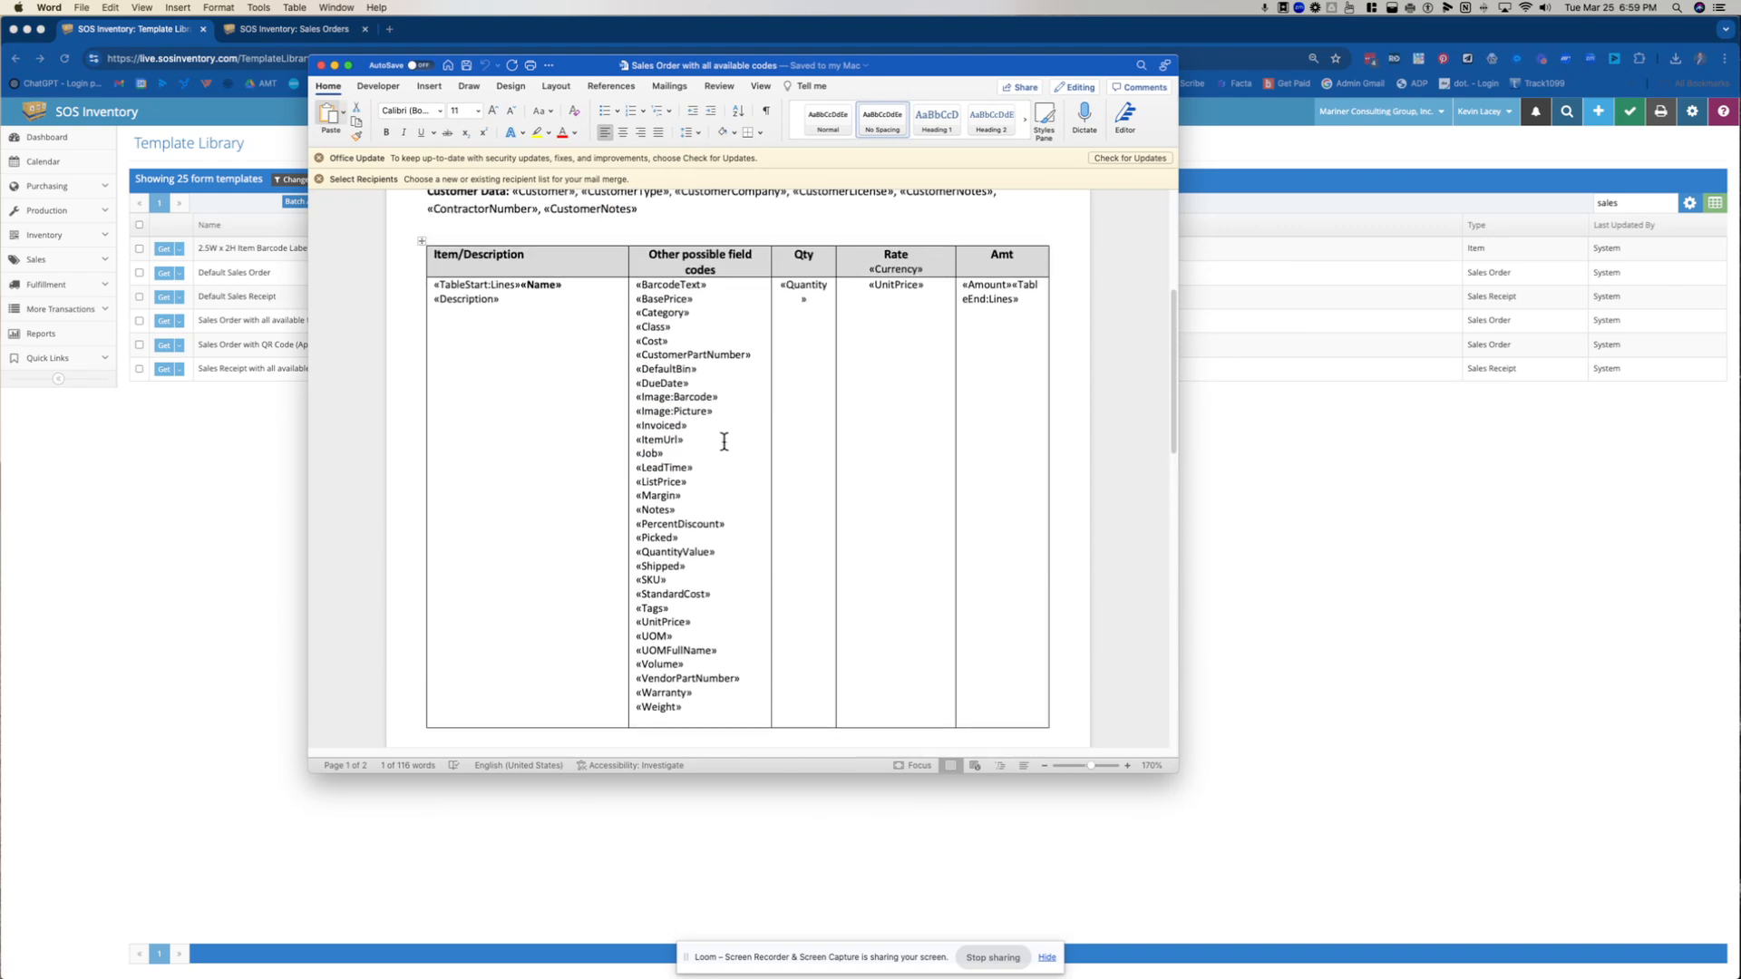
pyautogui.scroll(4, 725, 441)
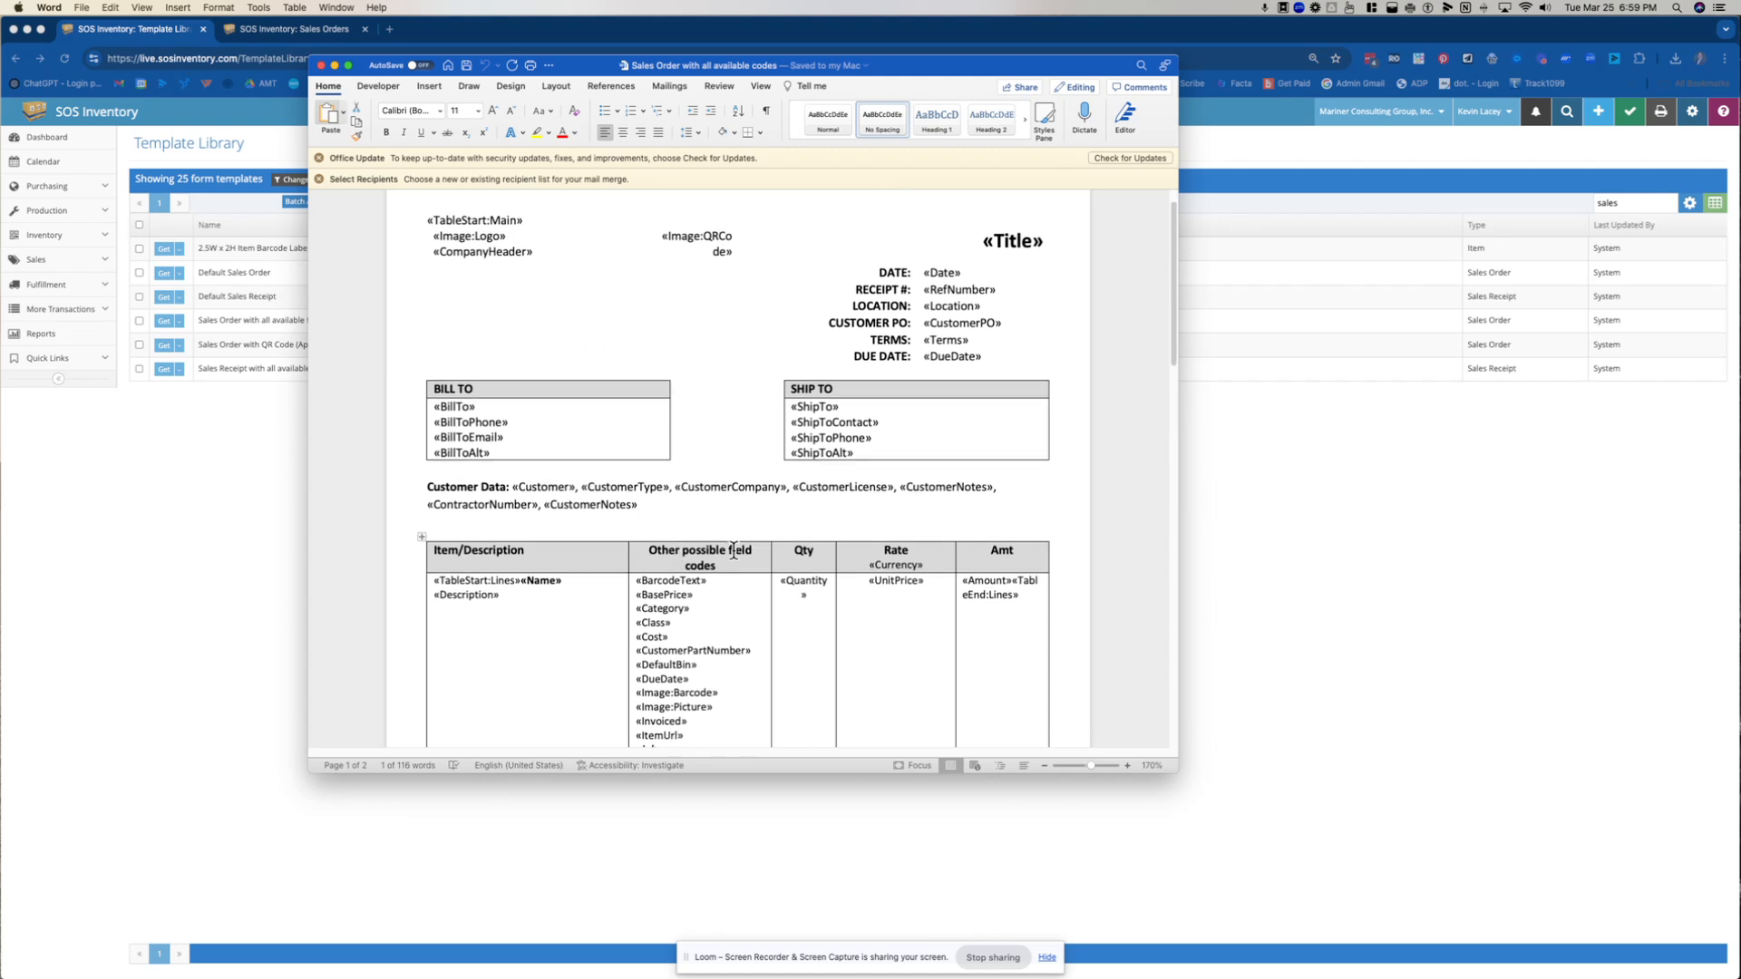
pyautogui.scroll(-2, 731, 551)
pyautogui.scroll(-1, 733, 555)
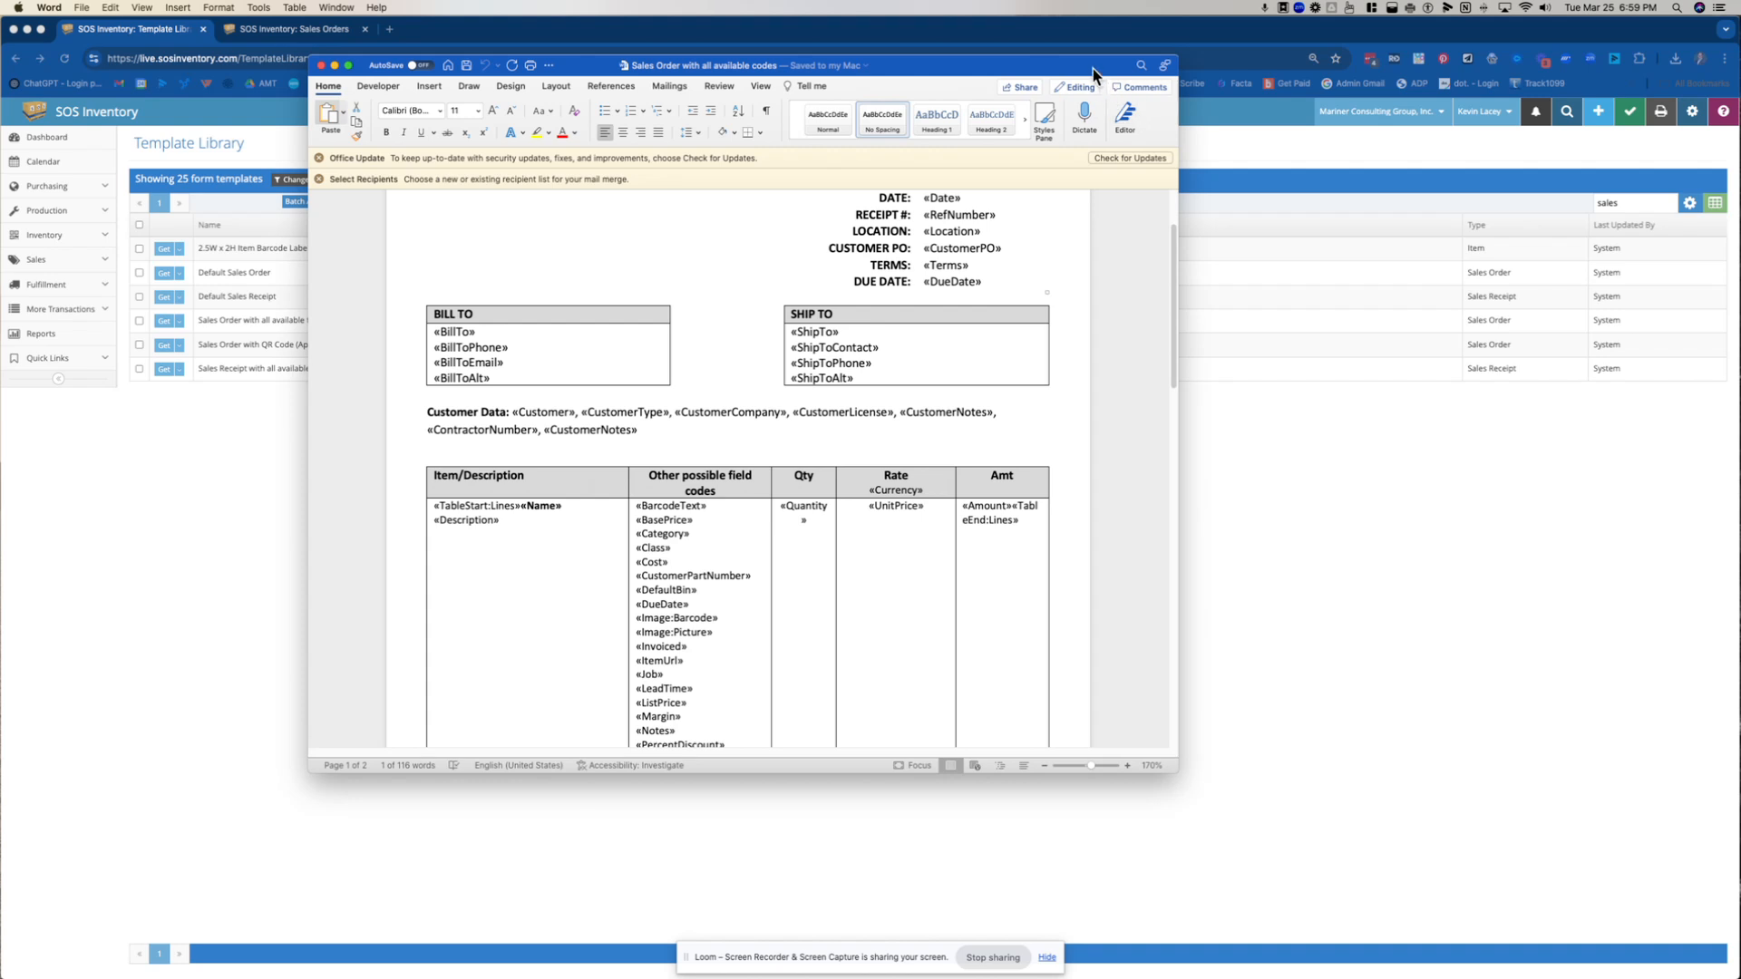
pyautogui.press('super+m')
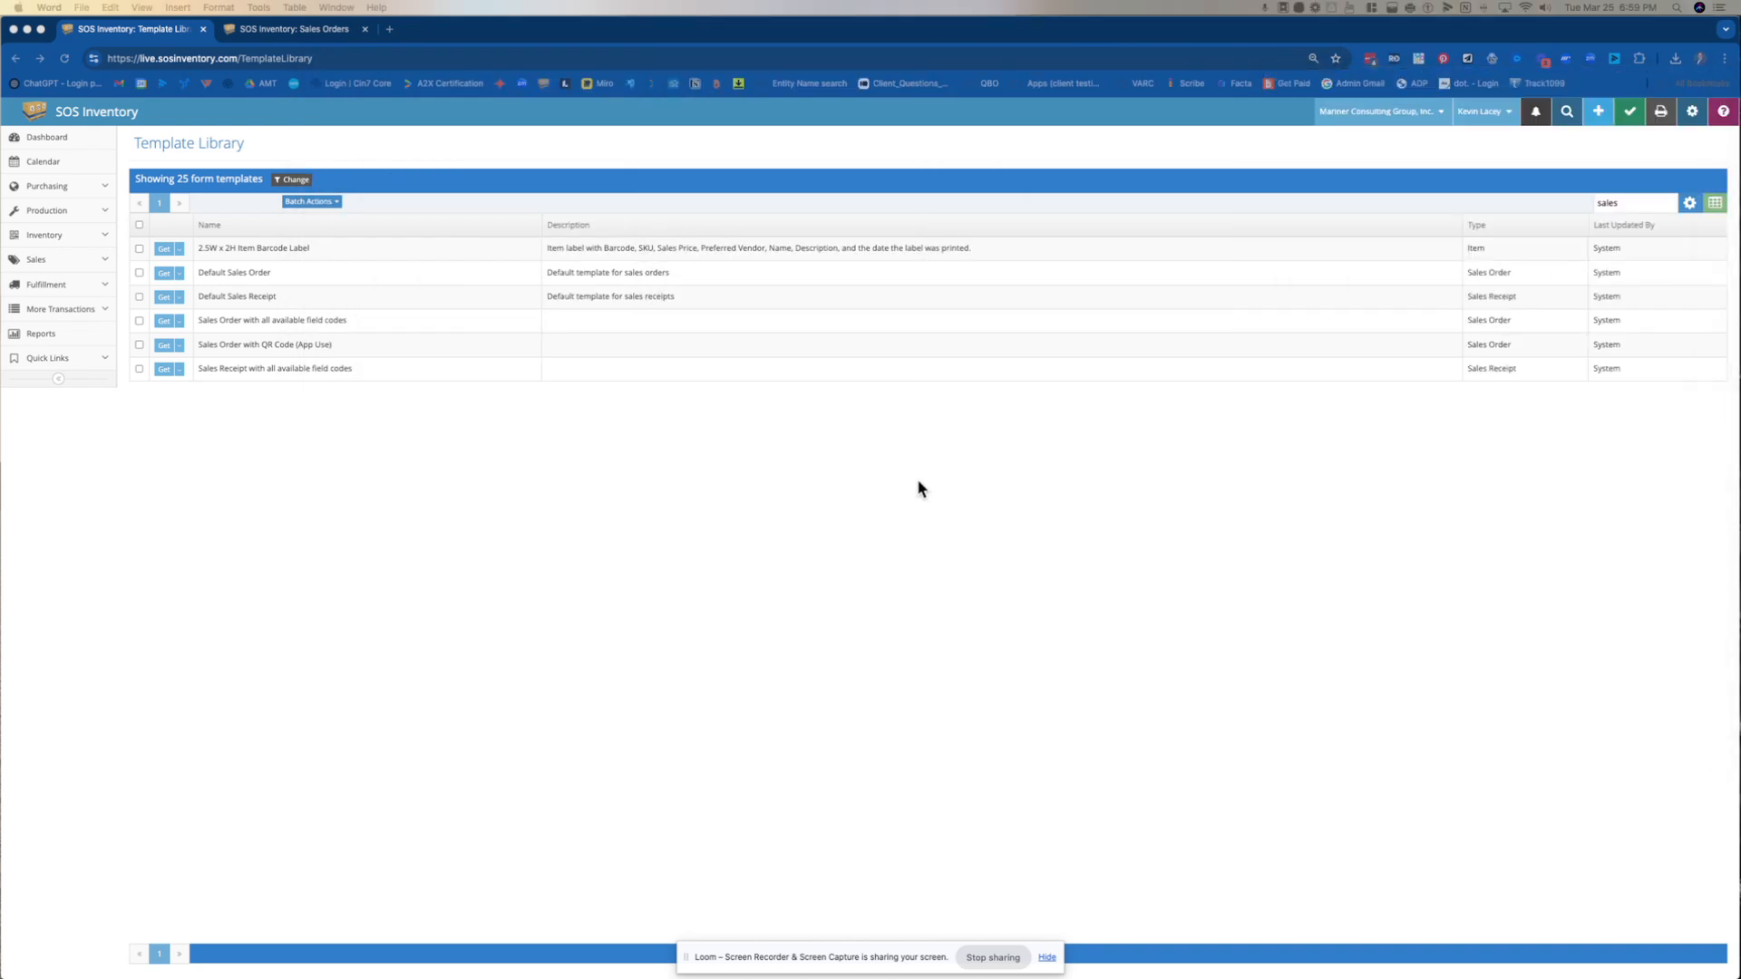
pyautogui.click(919, 485)
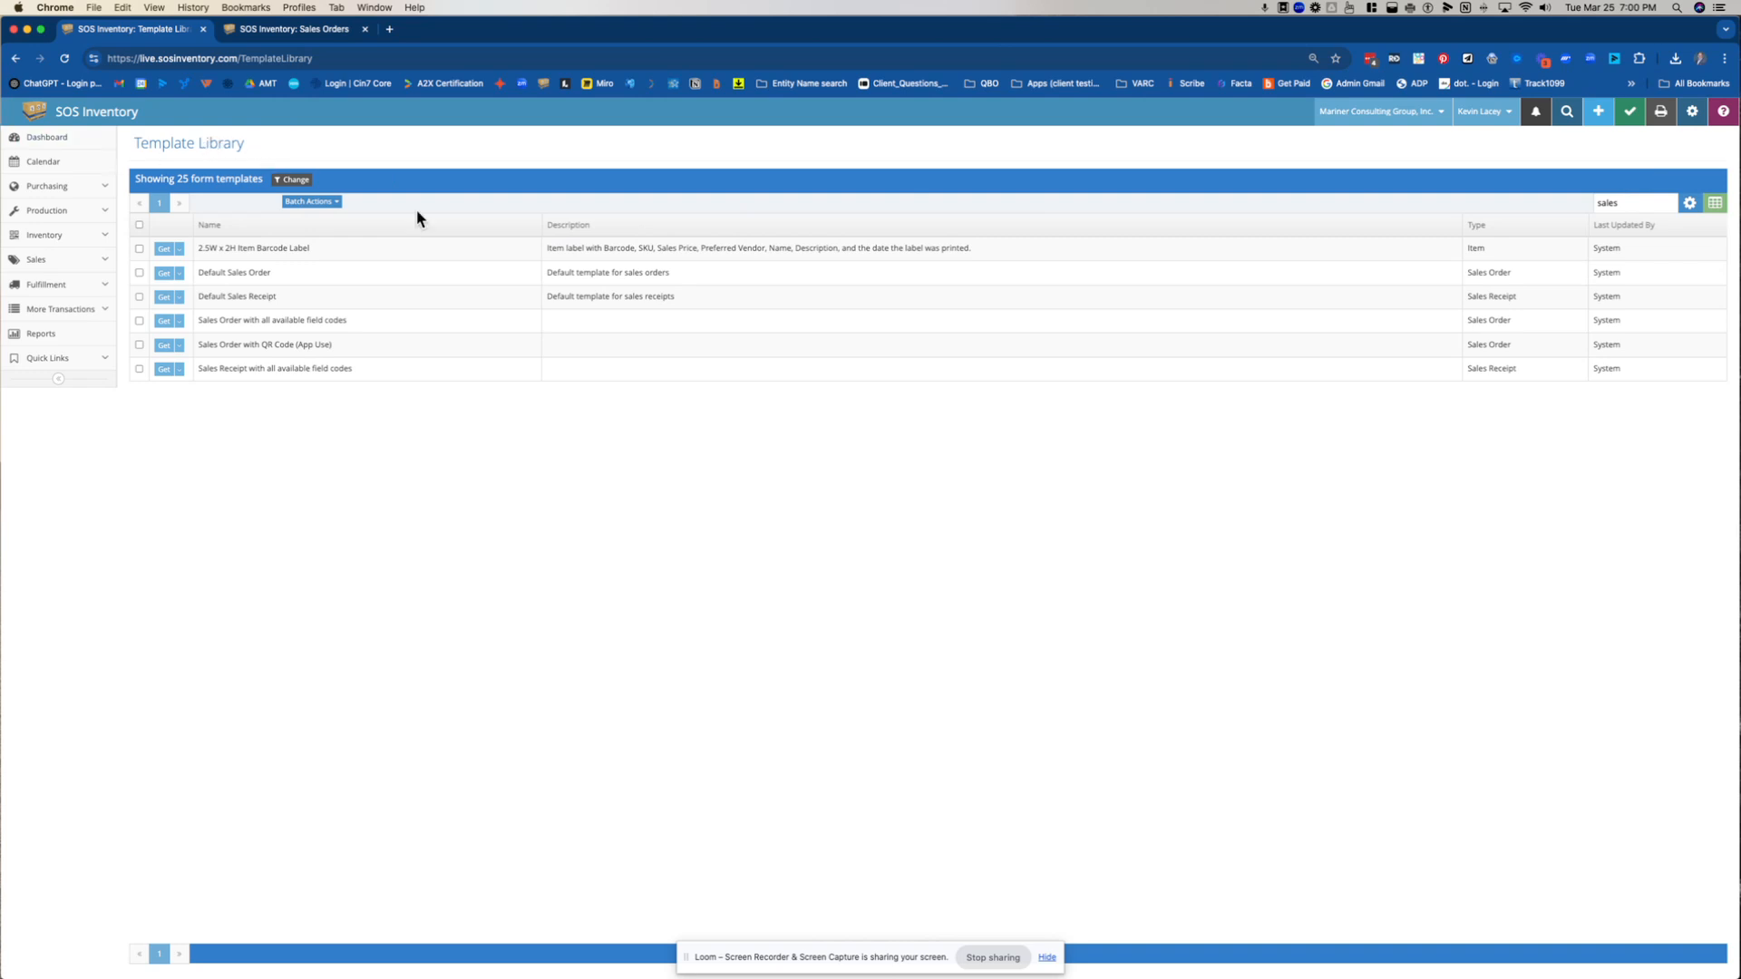
# Open the company's Form Templates list and filter it by "sales"
pyautogui.click(1357, 112)
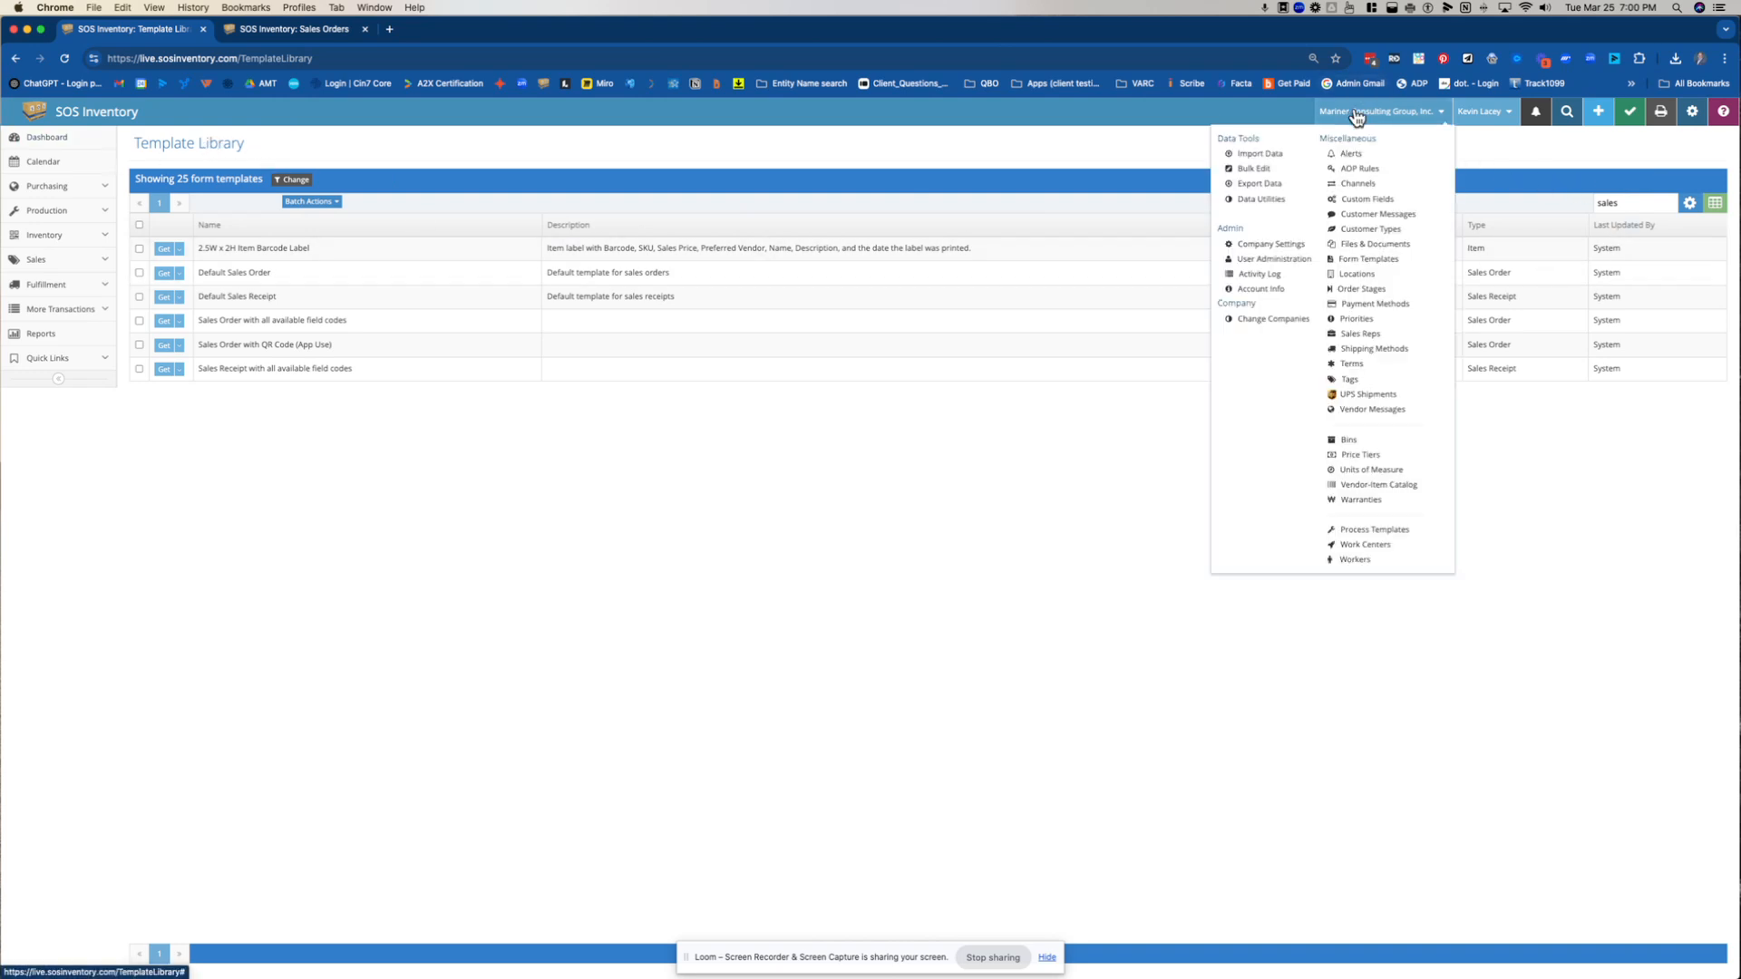
pyautogui.click(1137, 156)
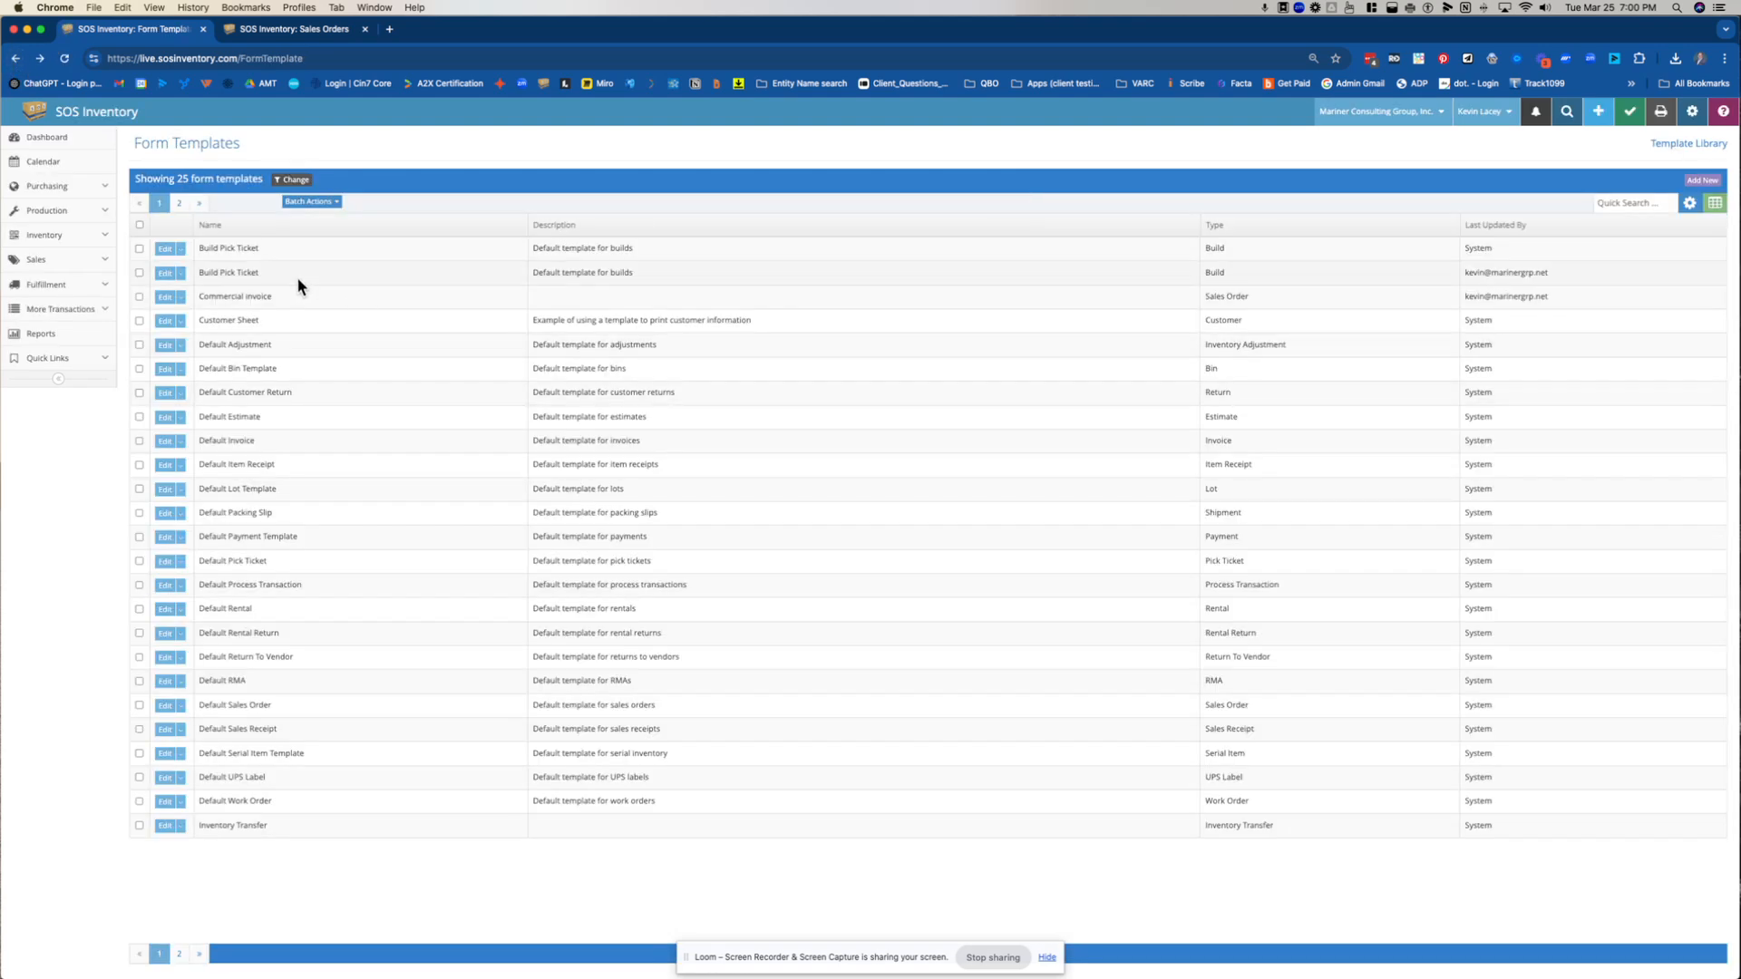
pyautogui.click(1659, 195)
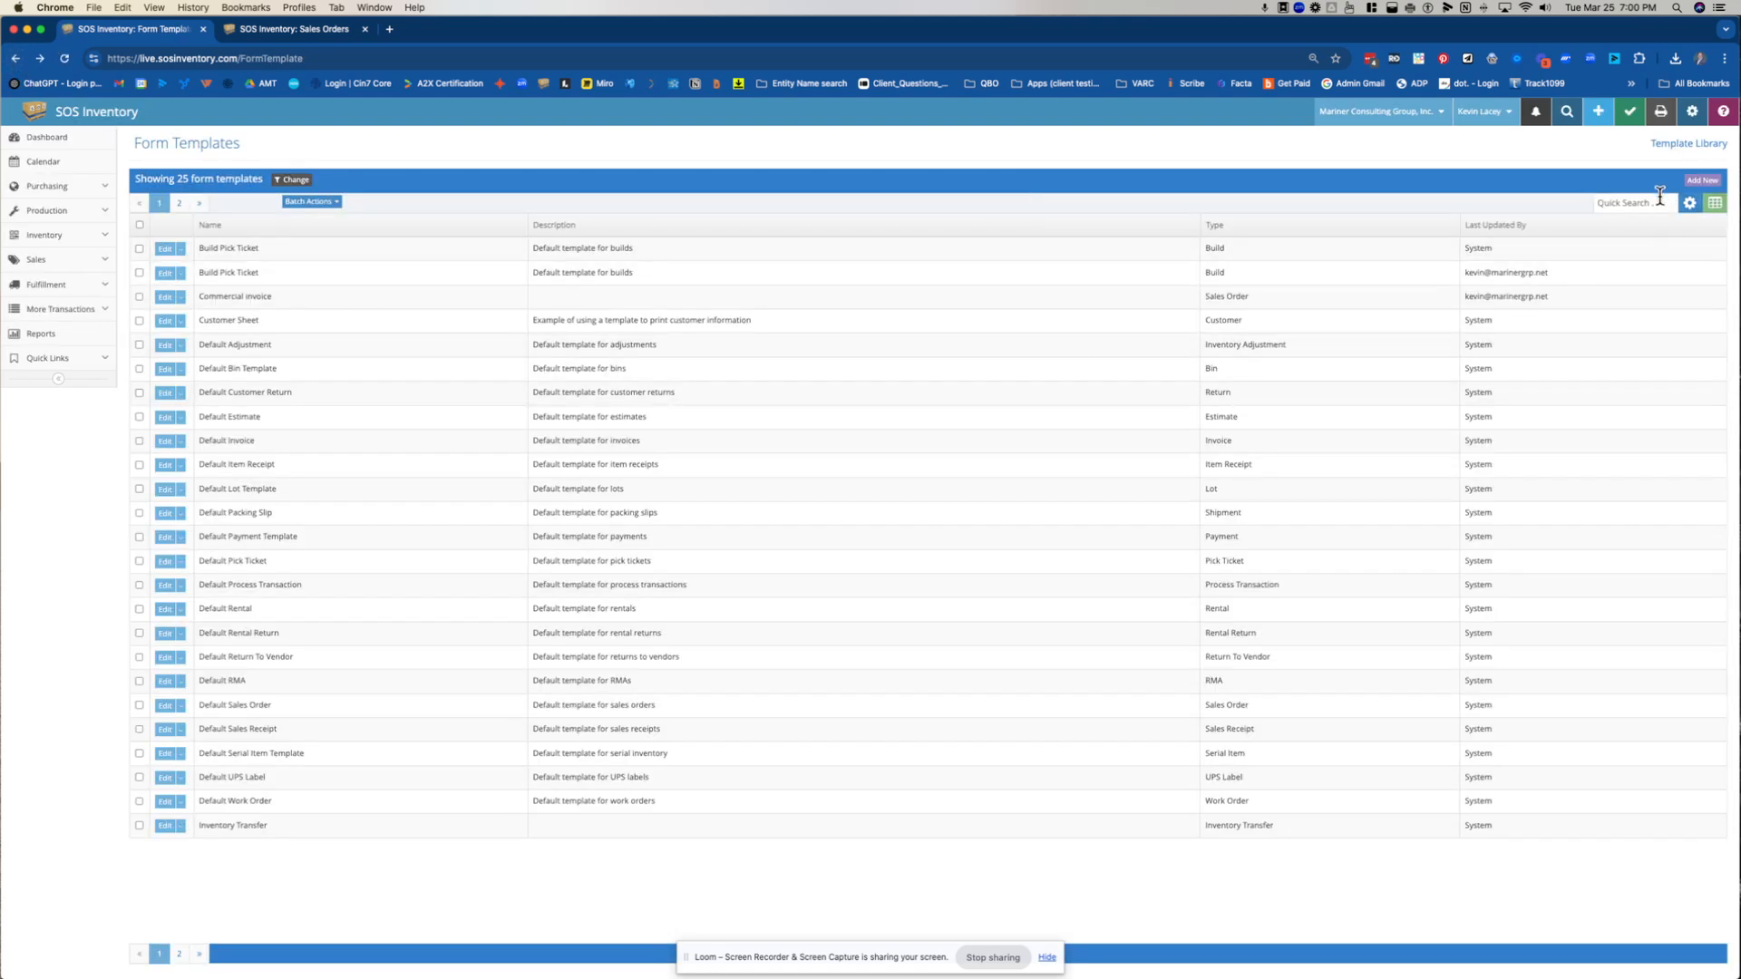
pyautogui.write('sales')
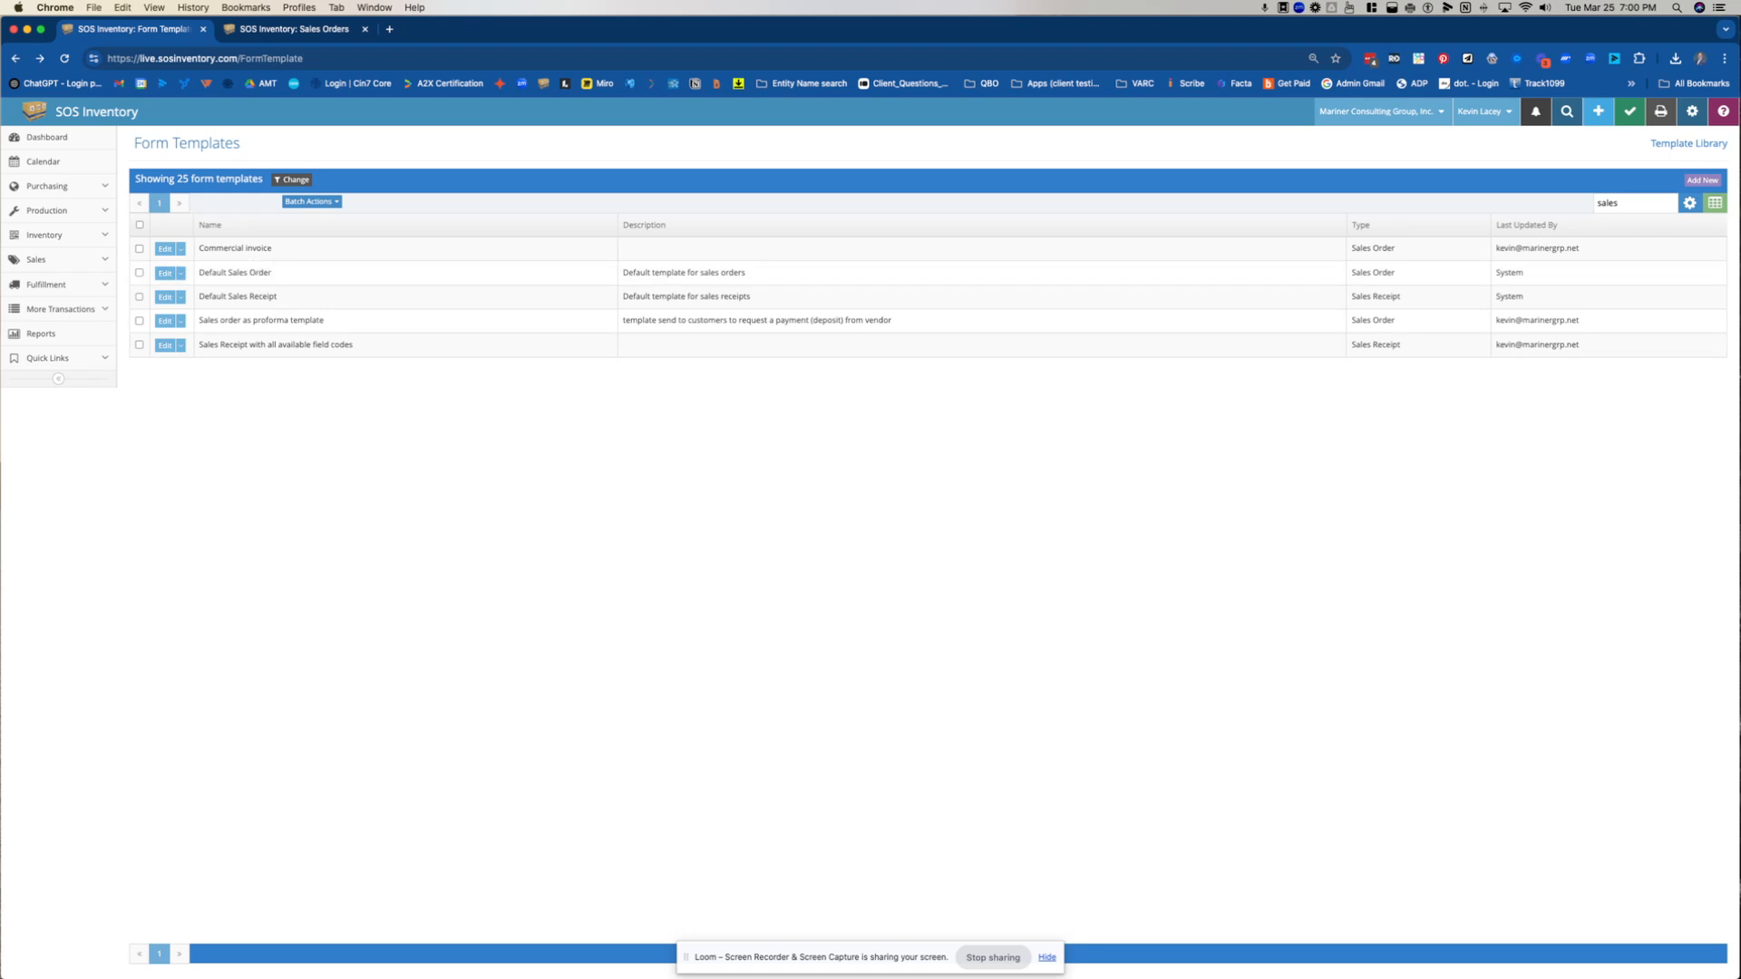
# Bring the Commercial Invoice Word document on screen, enlarge its window, and examine the layout from the start of the page
pyautogui.moveTo(1740, 136); pyautogui.dragTo(788, 94)
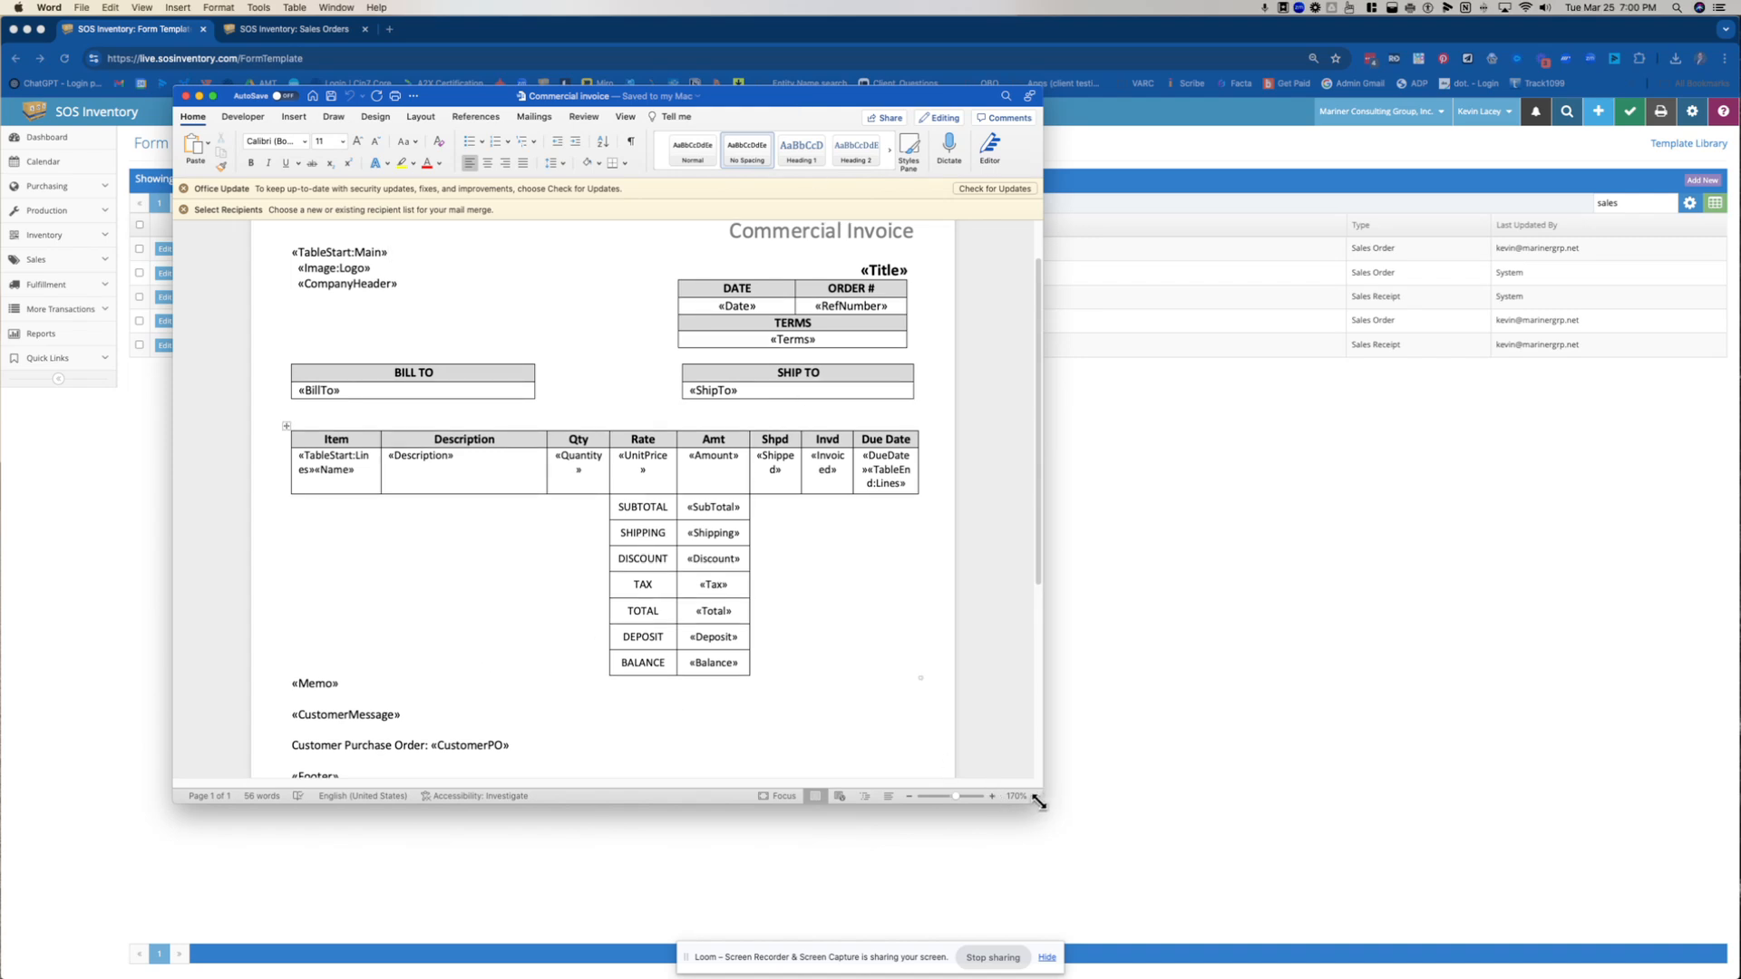
pyautogui.moveTo(1041, 803); pyautogui.dragTo(1379, 964)
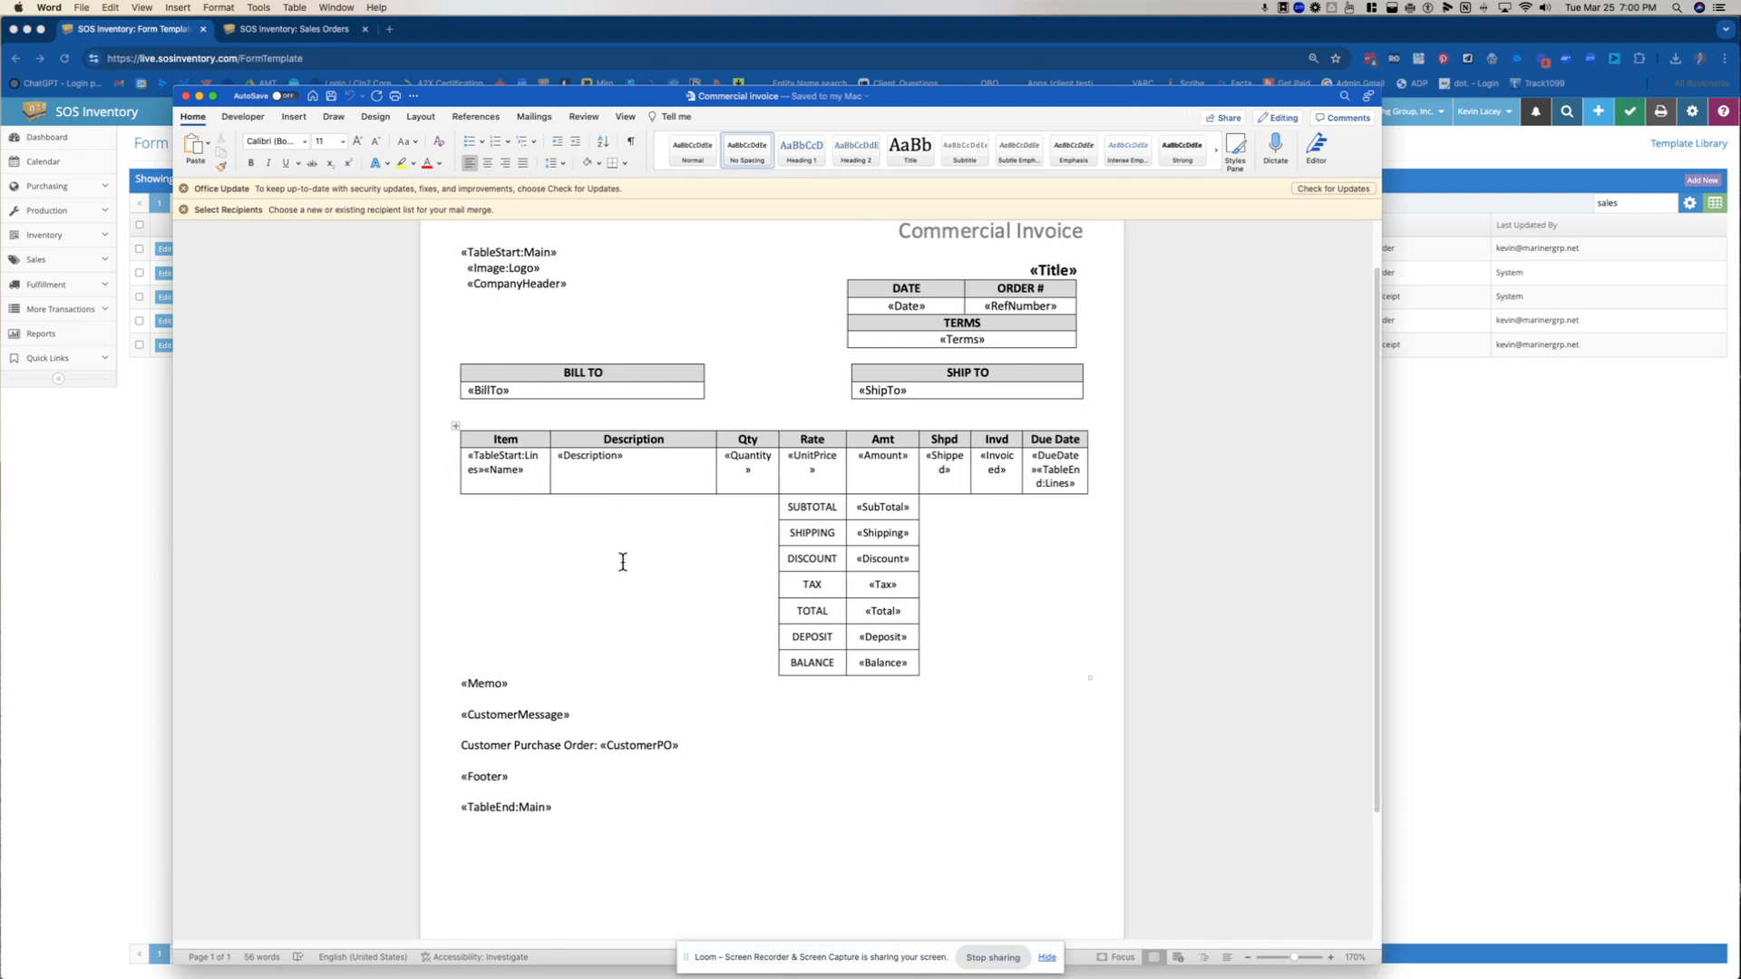
pyautogui.scroll(2, 868, 460)
pyautogui.scroll(1, 869, 461)
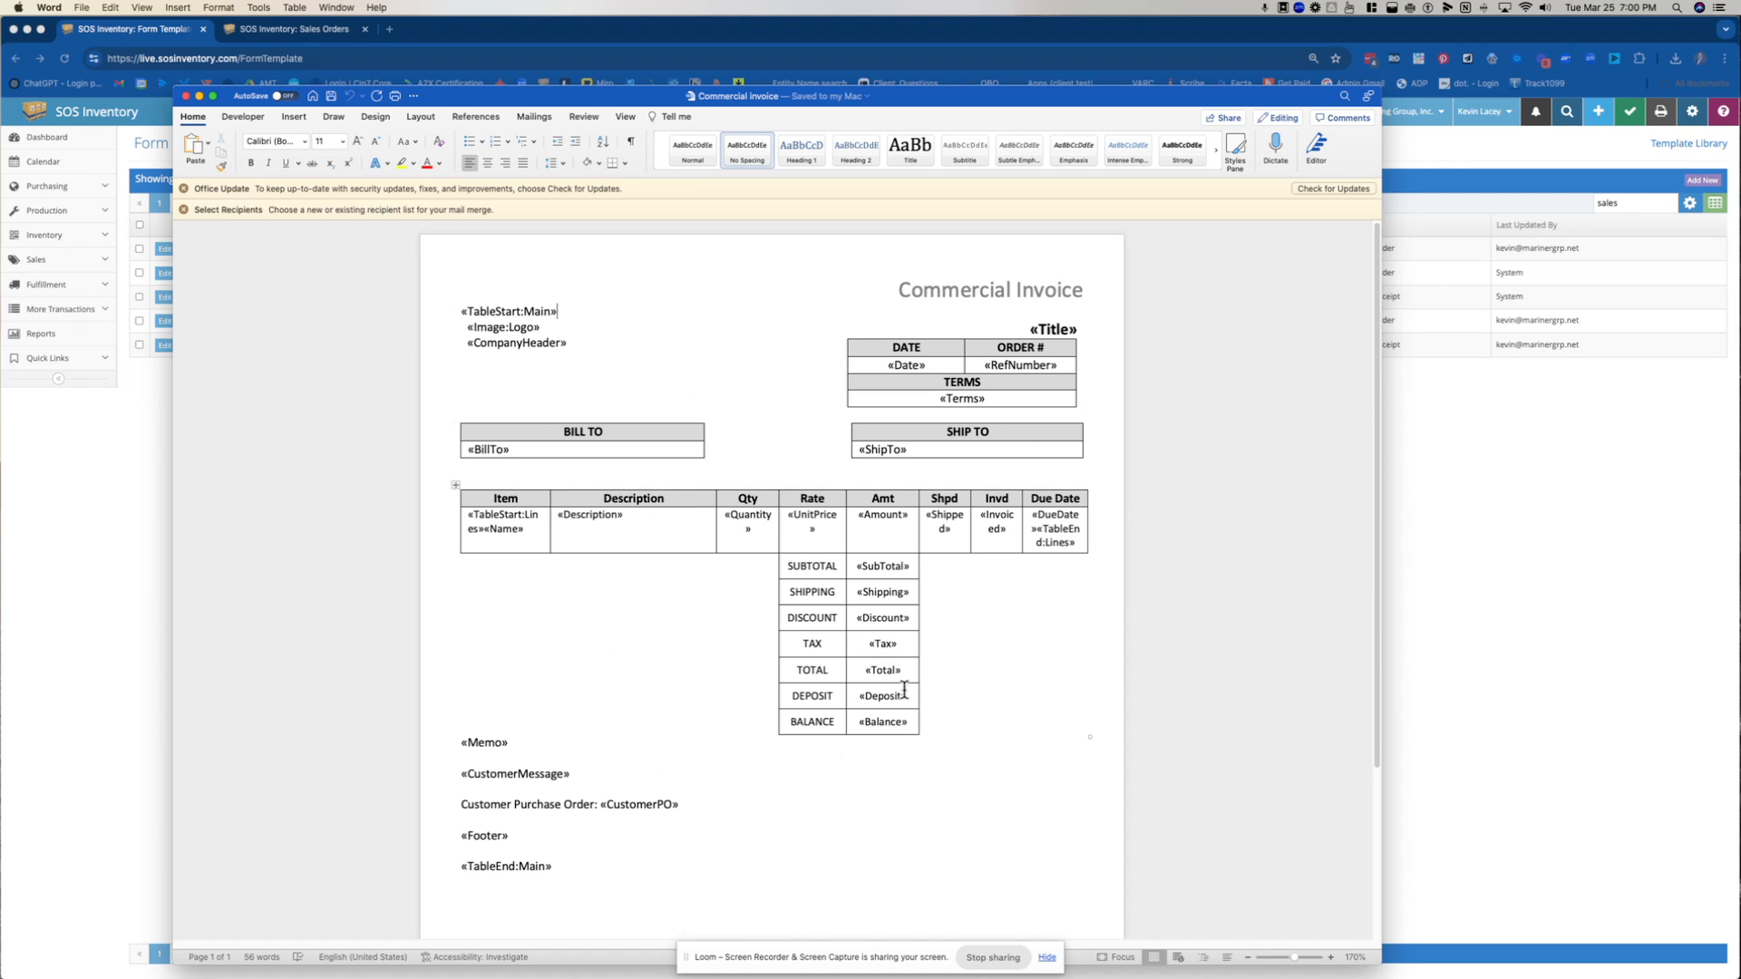
# Select the Memo field in the Commercial Invoice and locate the matching Memo code in the Sales Order field codes document
pyautogui.click(512, 743)
pyautogui.doubleClick(510, 744)
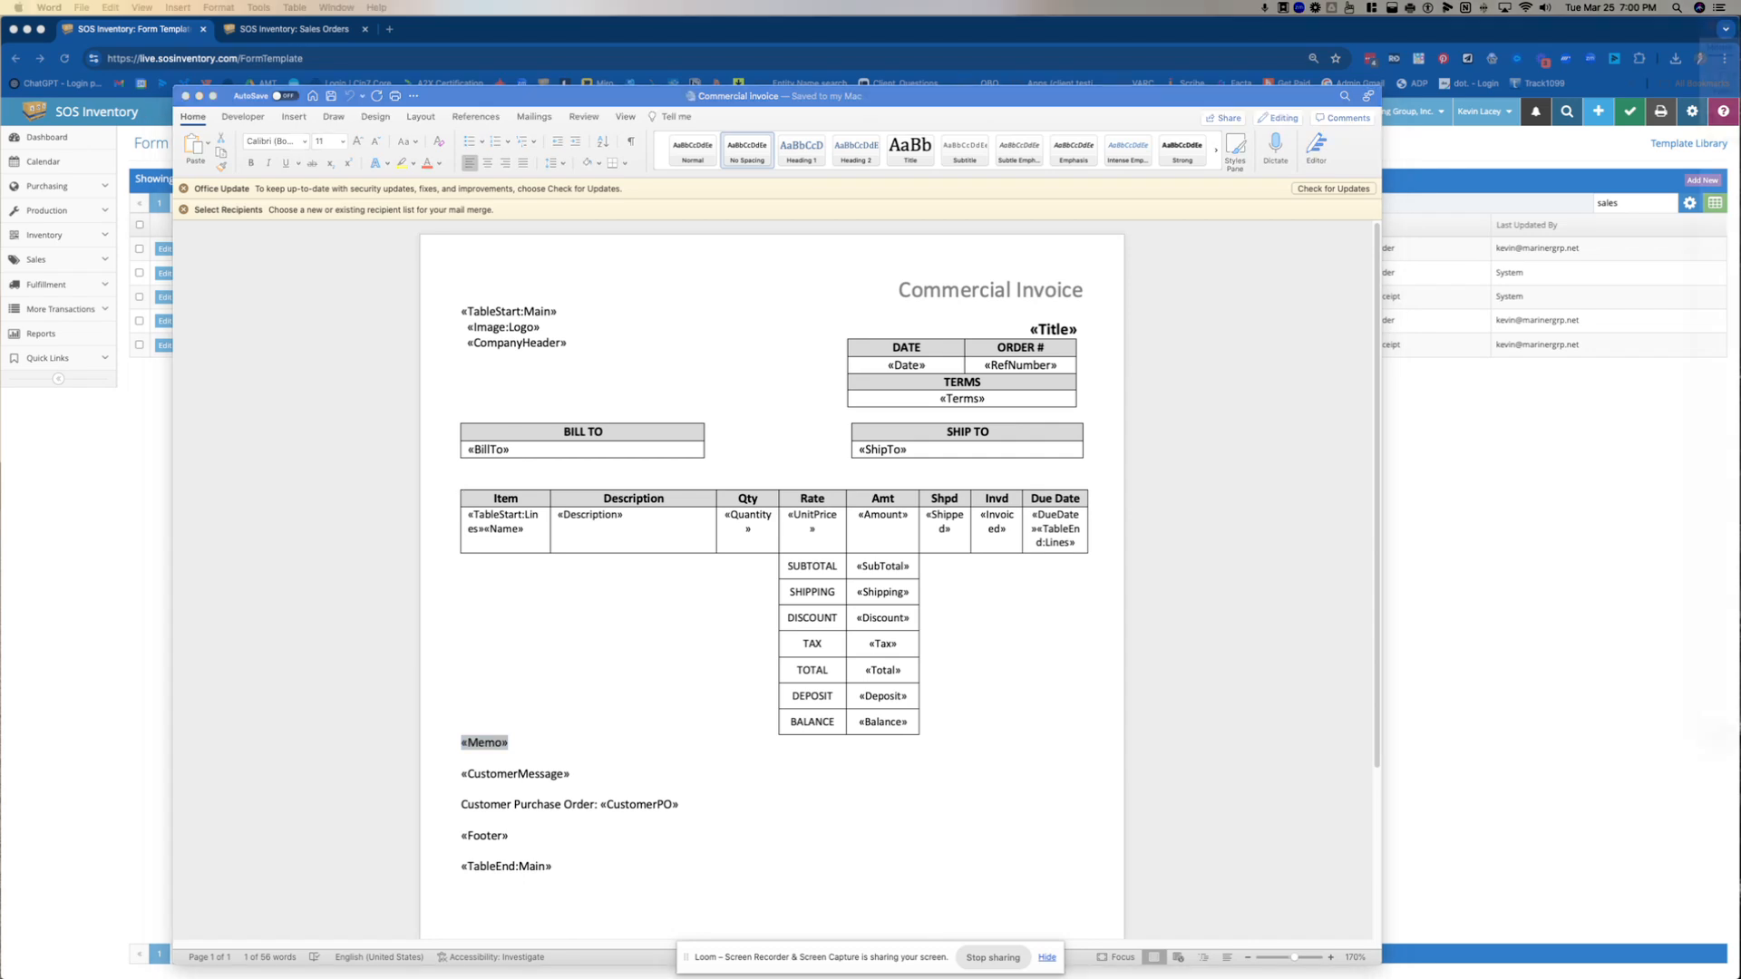
pyautogui.moveTo(1739, 25); pyautogui.dragTo(1405, 106)
pyautogui.scroll(-5, 1072, 492)
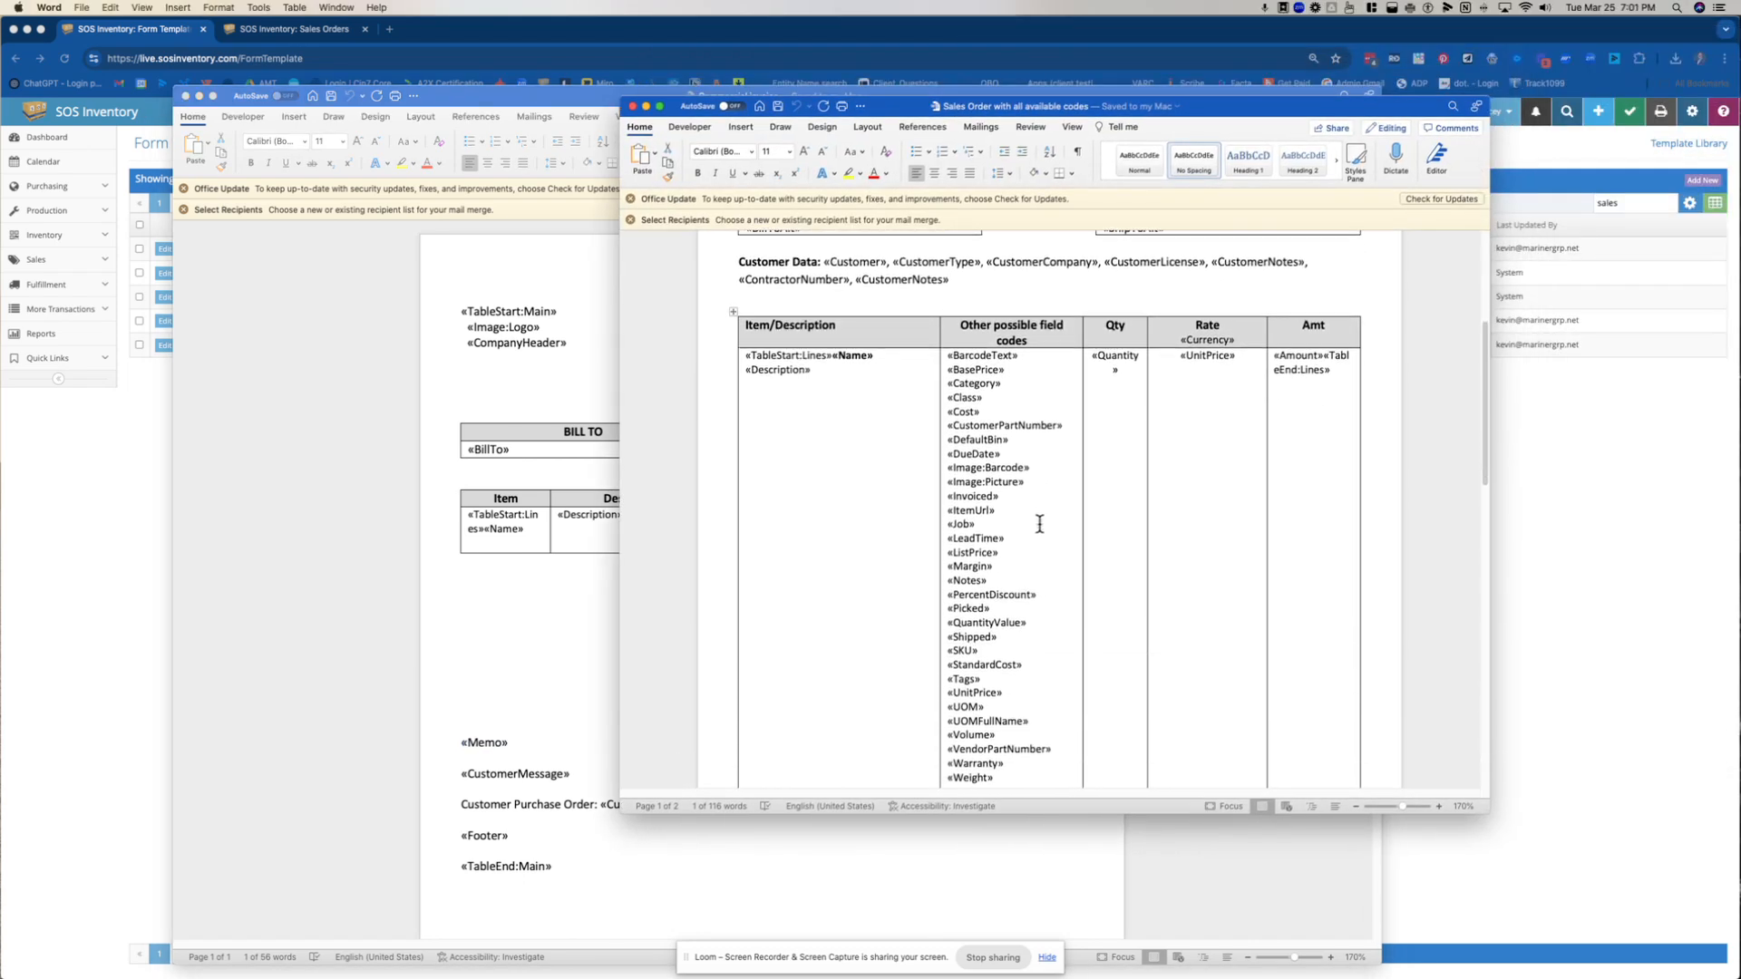
pyautogui.scroll(-3, 995, 585)
pyautogui.scroll(-20, 1011, 591)
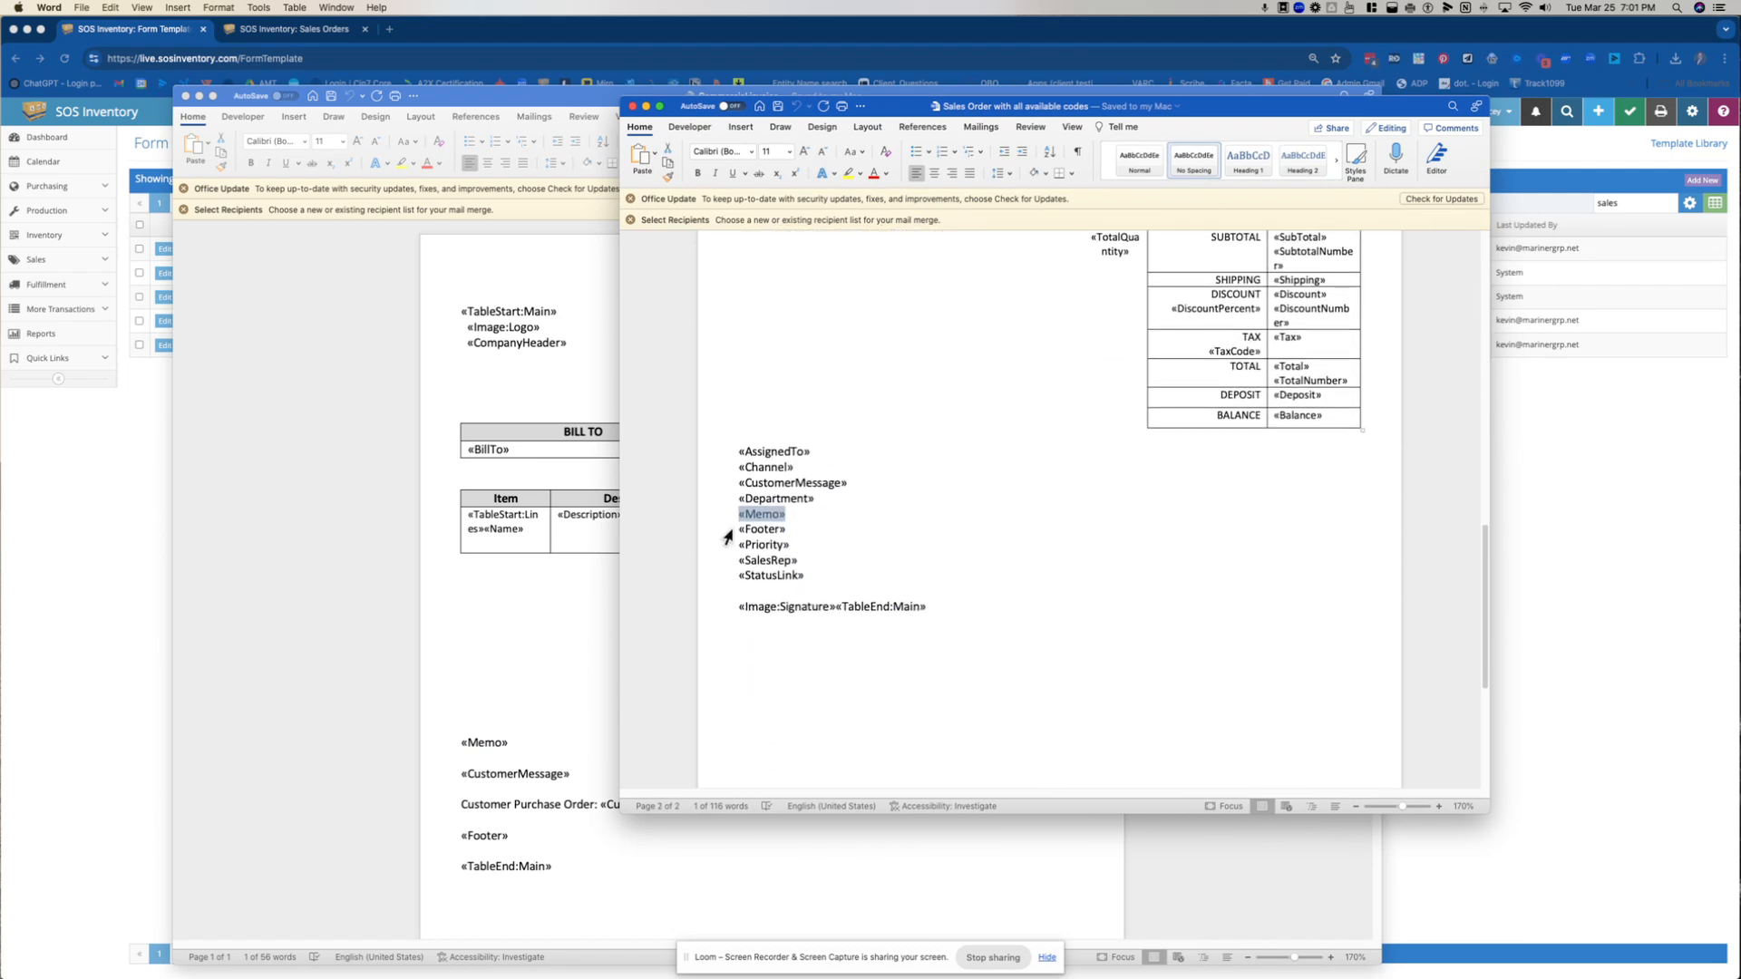
# Update the Memo merge field in the Commercial Invoice and toggle its field code to inspect the merge field name
pyautogui.moveTo(464, 744); pyautogui.dragTo(512, 741)
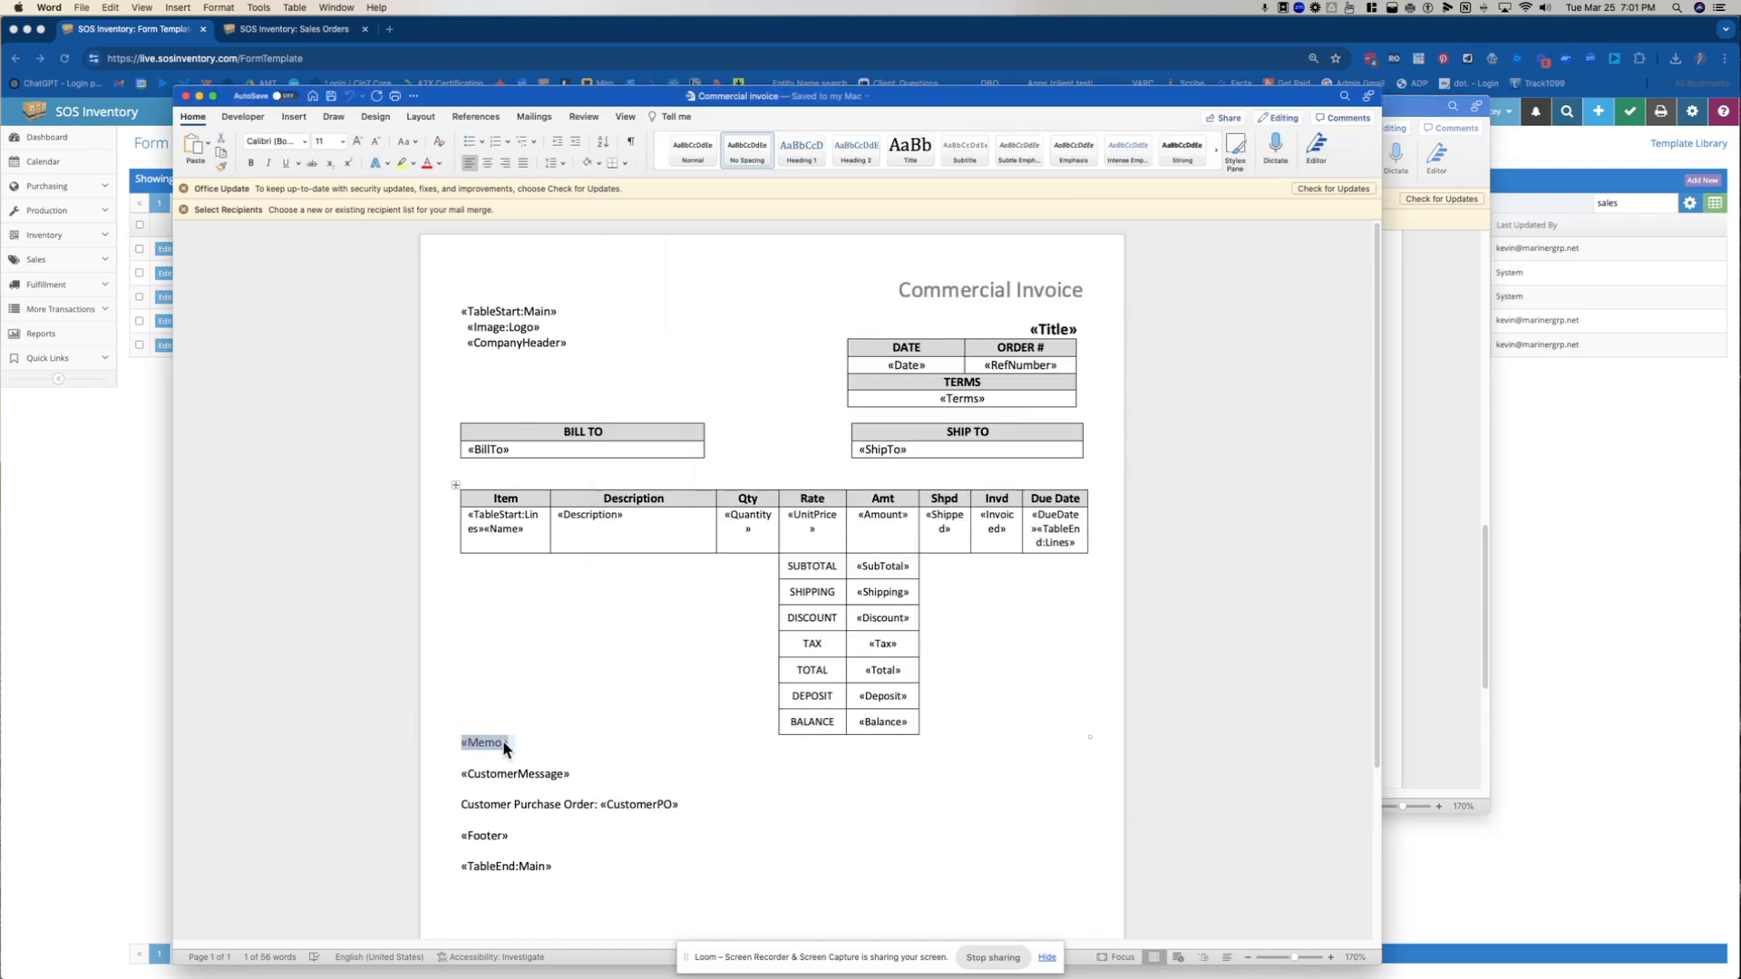
pyautogui.rightClick(494, 744)
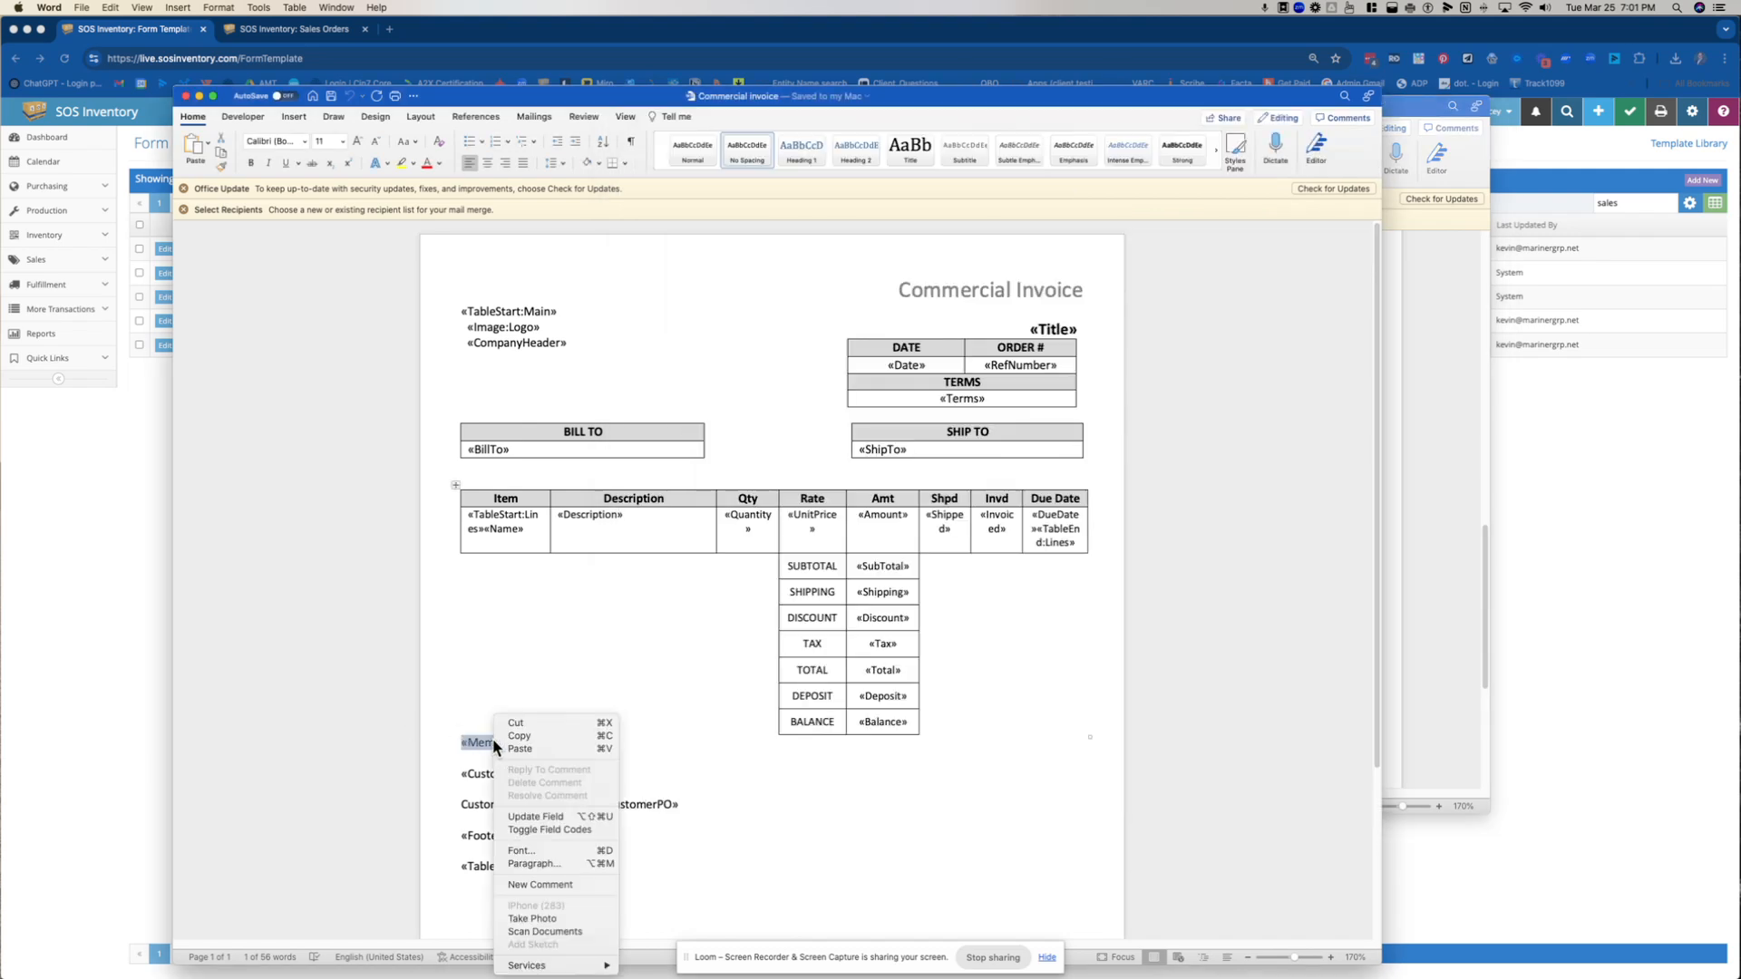
pyautogui.click(535, 816)
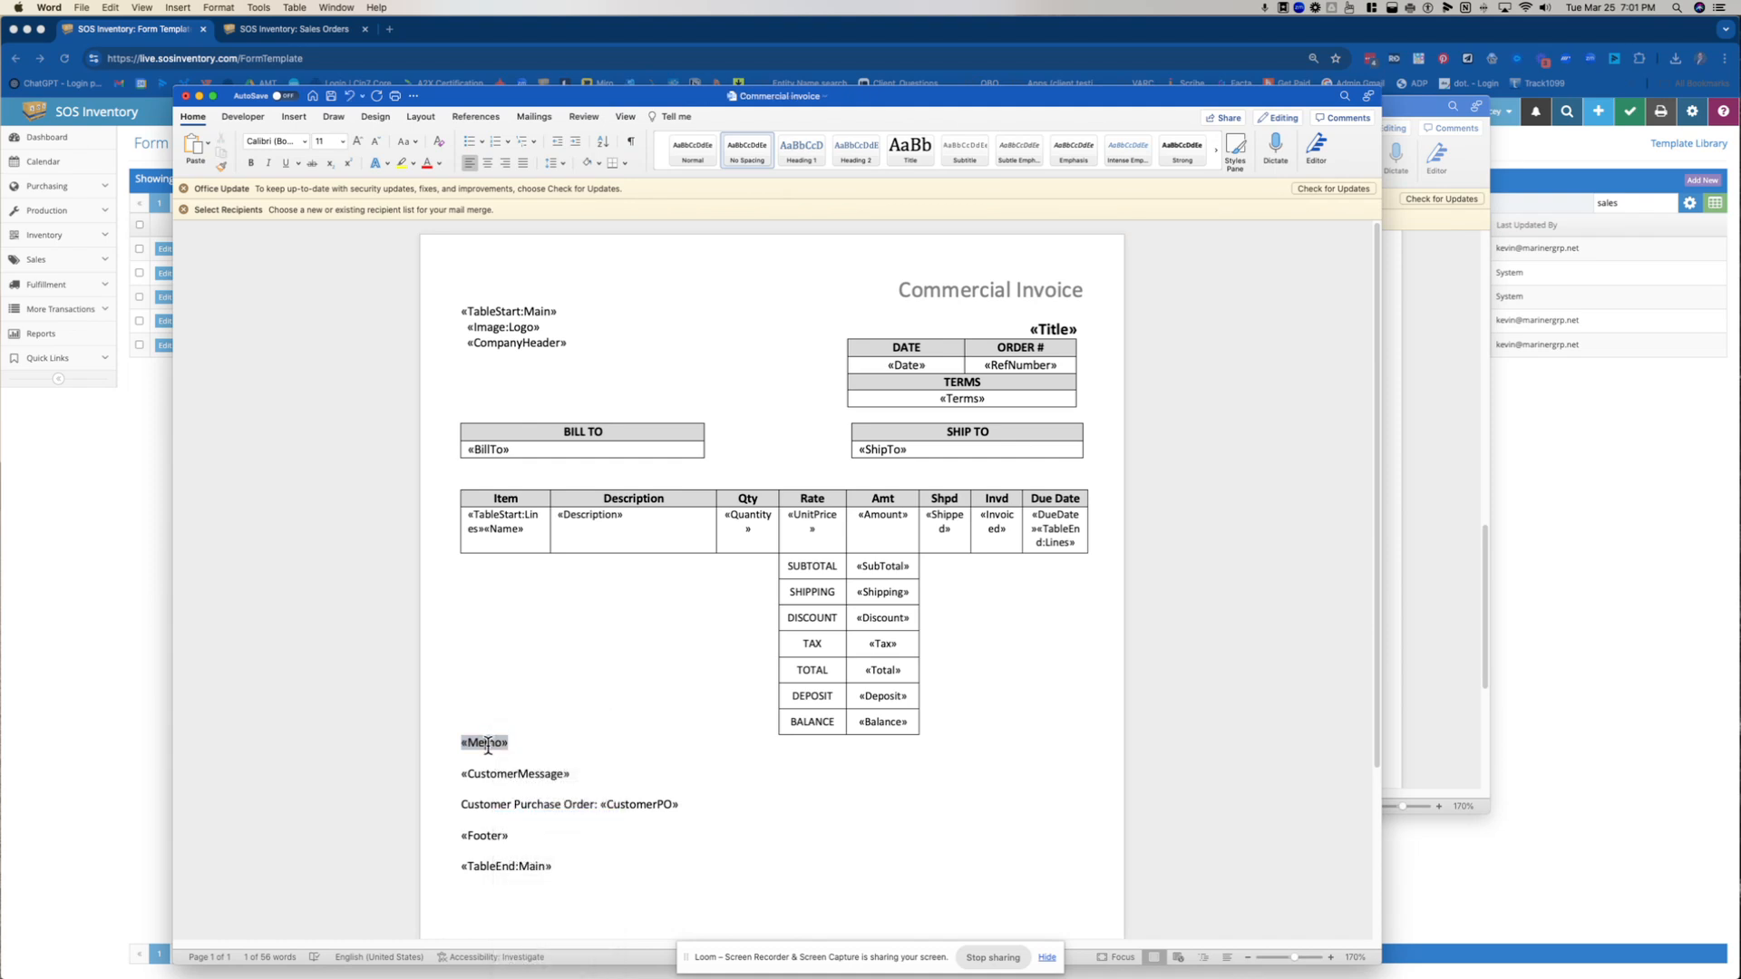
pyautogui.rightClick(488, 743)
pyautogui.click(537, 831)
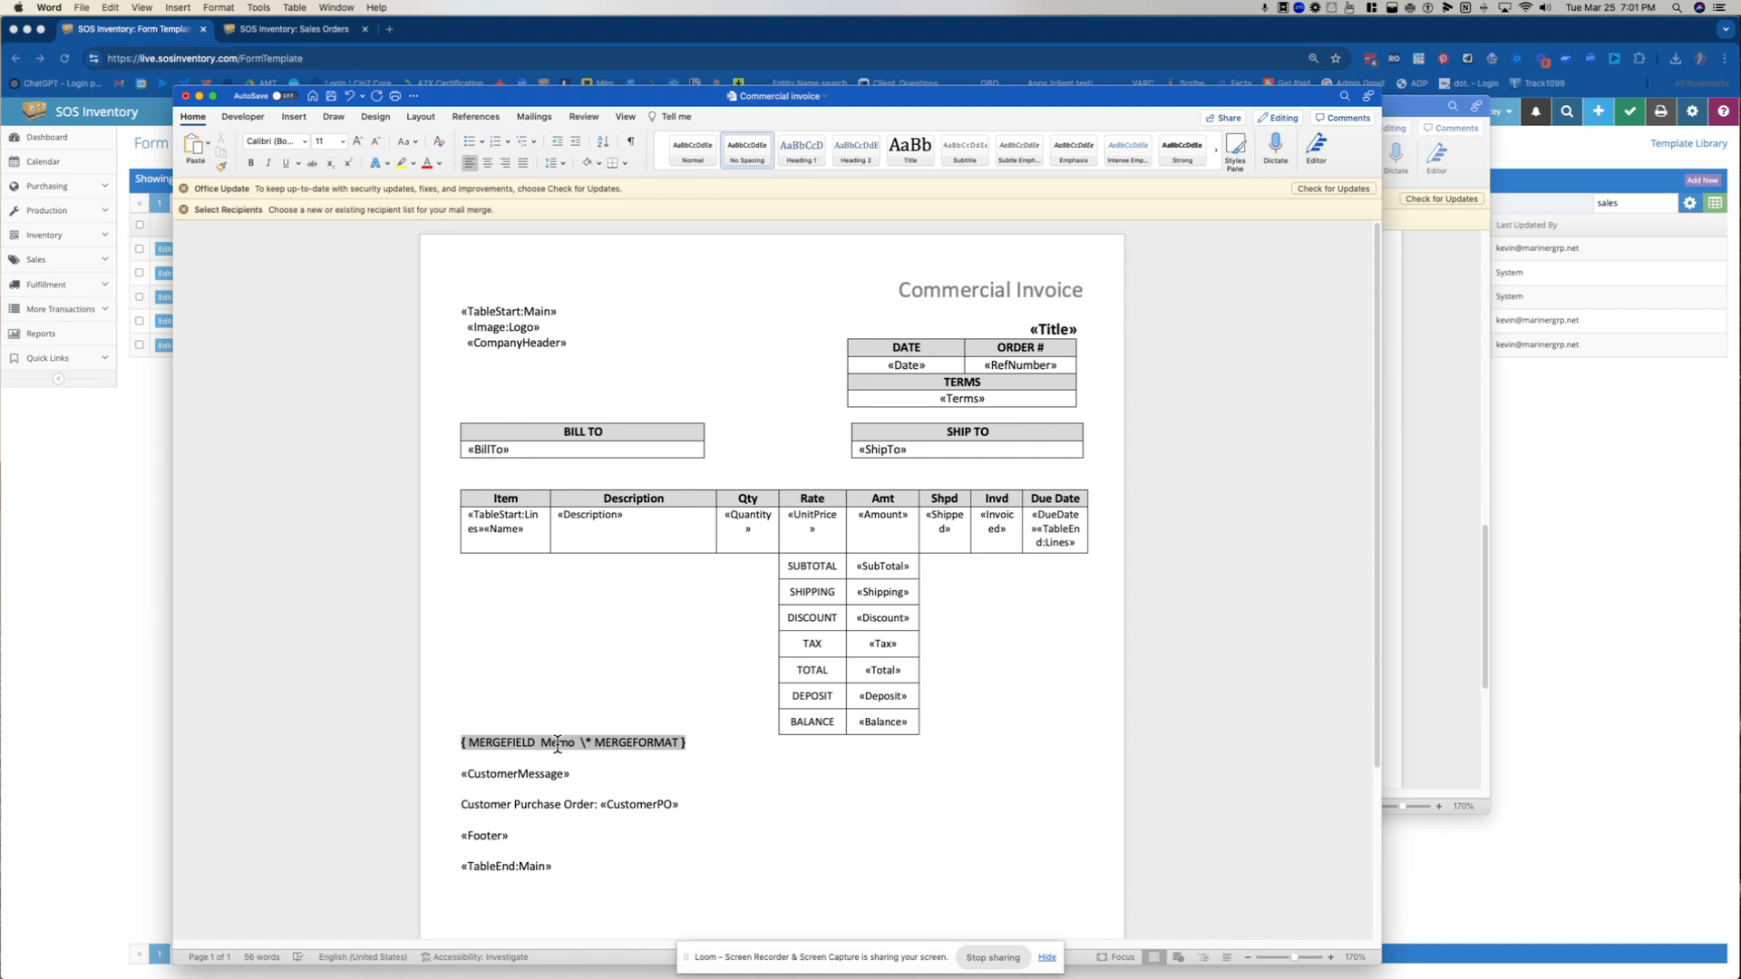
pyautogui.moveTo(543, 744); pyautogui.dragTo(574, 745)
pyautogui.click(552, 746)
pyautogui.click(661, 794)
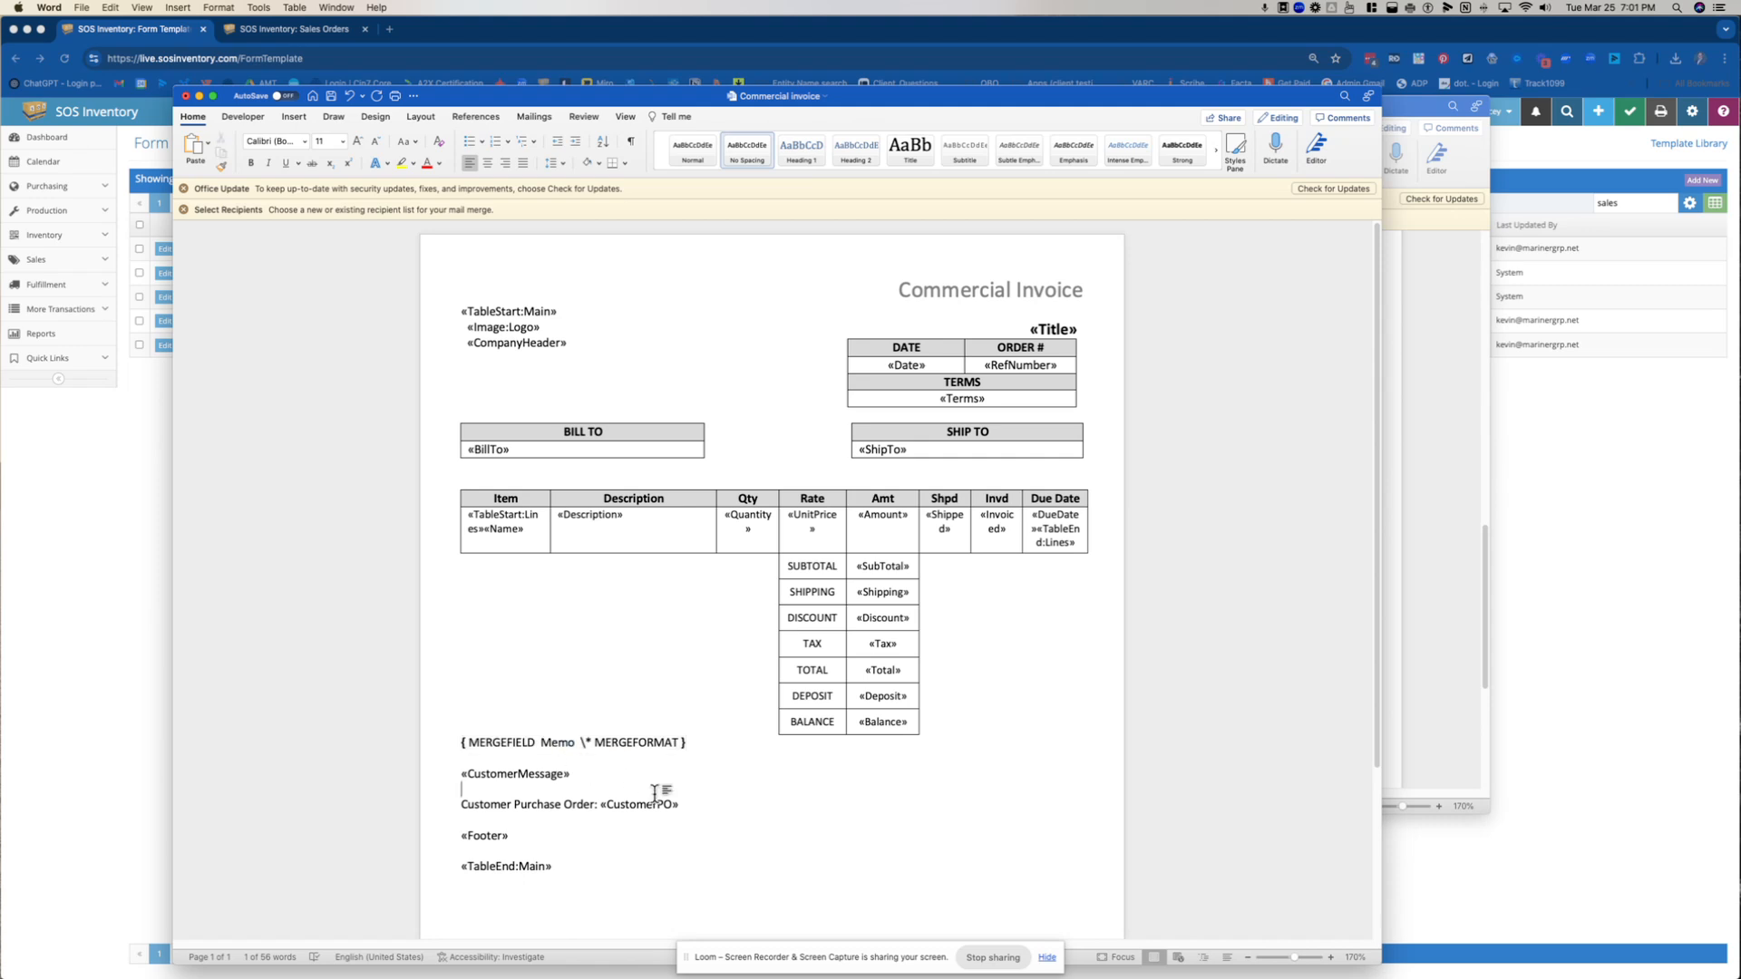
# Update the Memo merge field again so it displays as a field placeholder instead of its code
pyautogui.rightClick(533, 743)
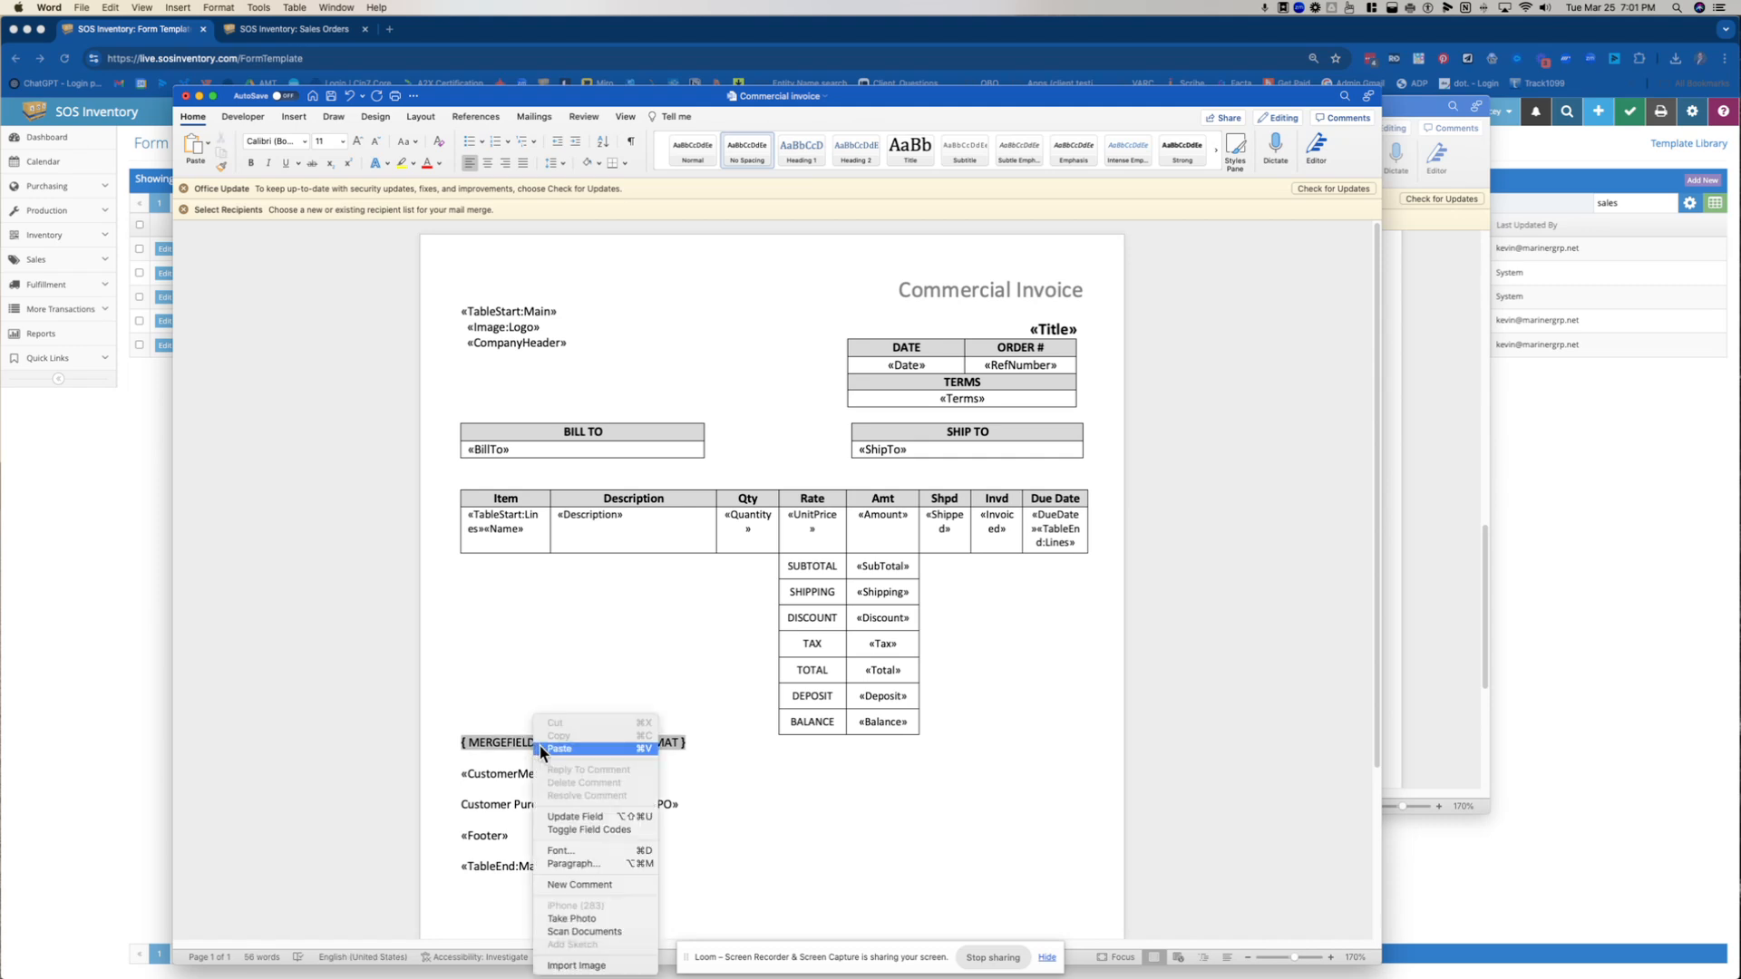
pyautogui.click(573, 819)
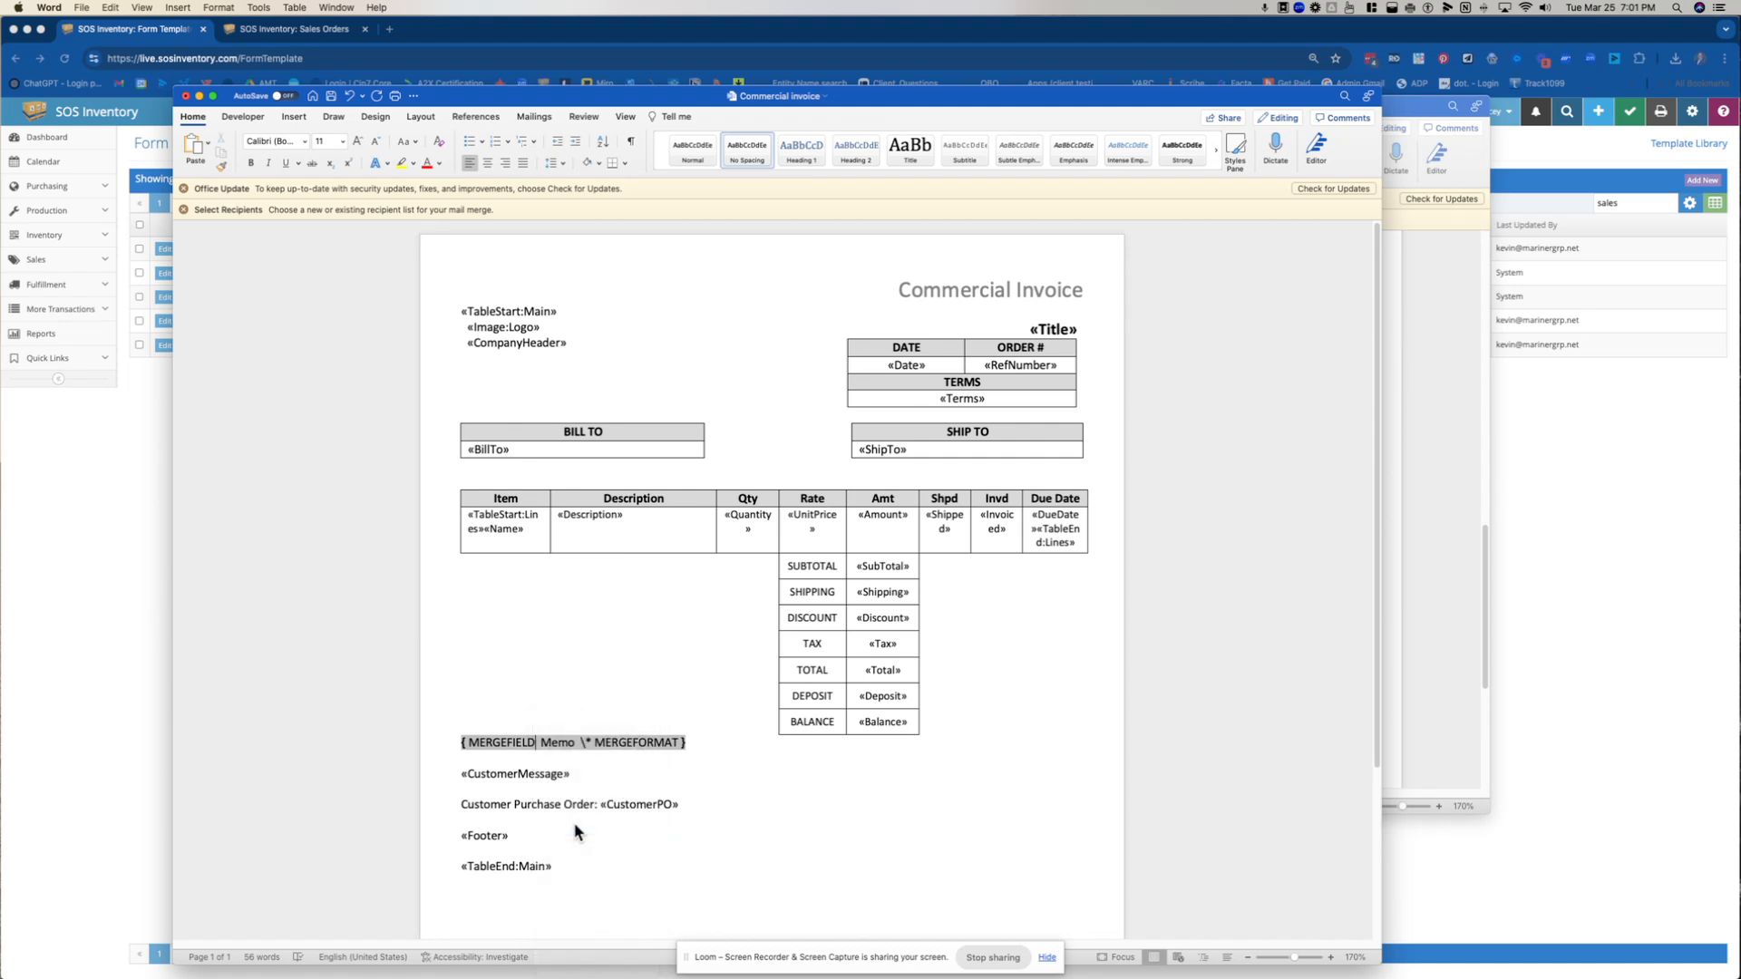
pyautogui.rightClick(481, 743)
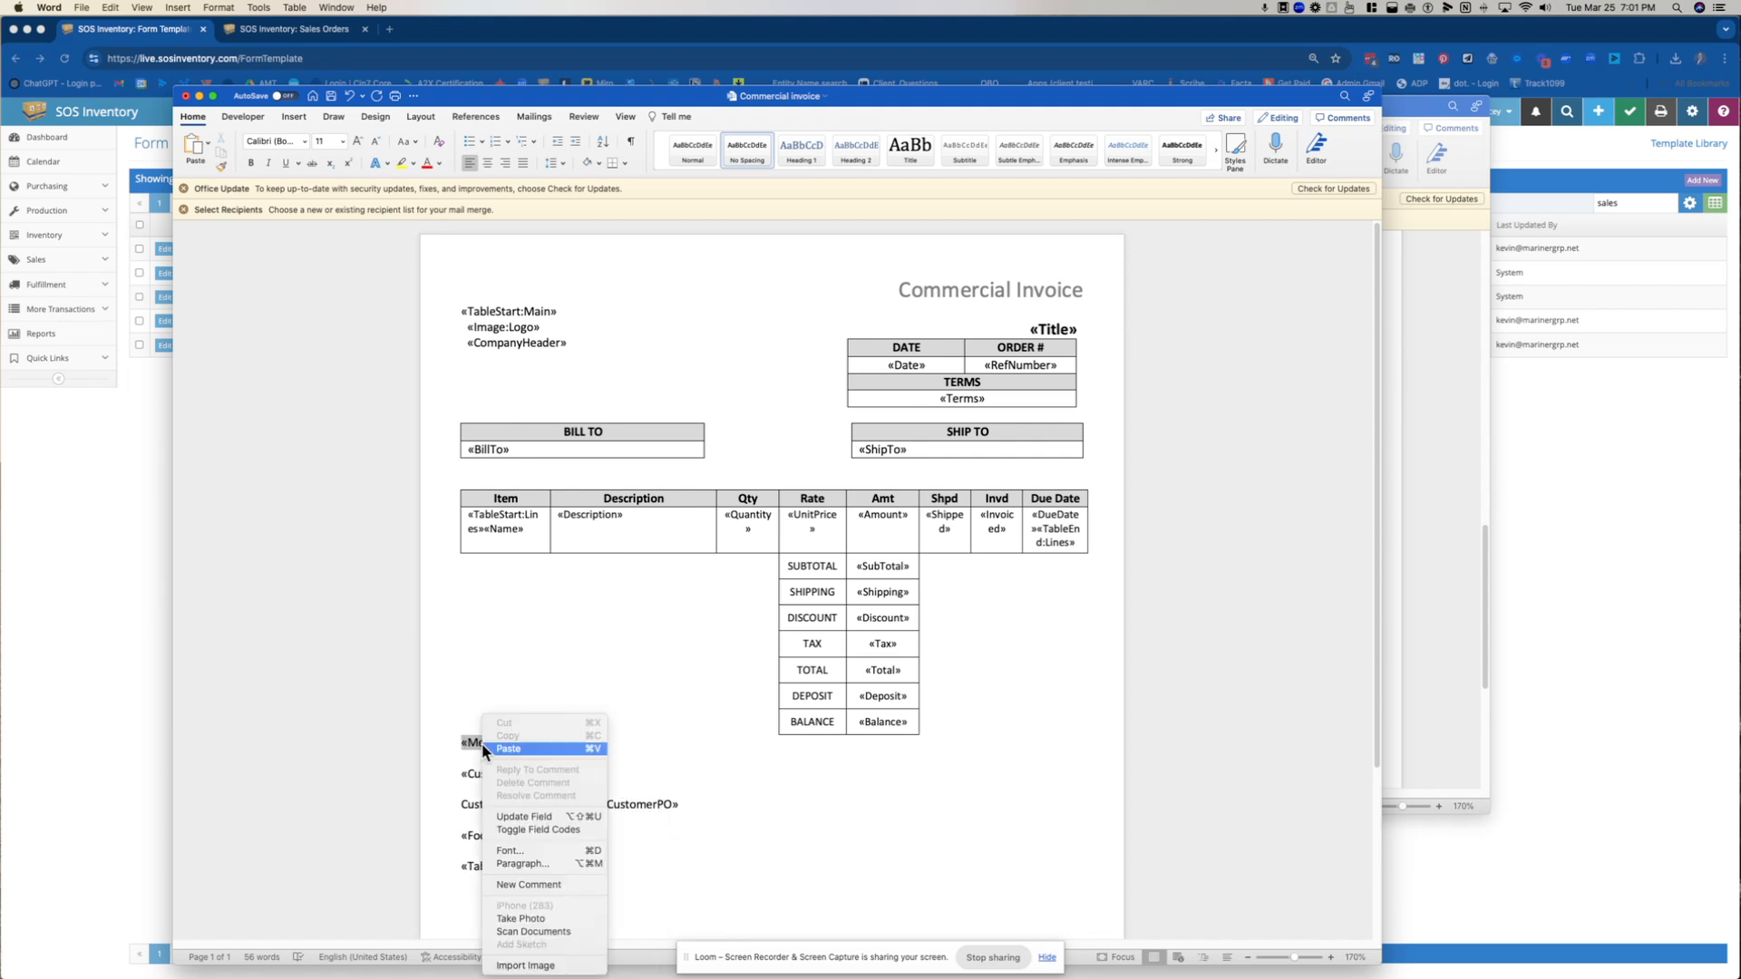
pyautogui.click(528, 817)
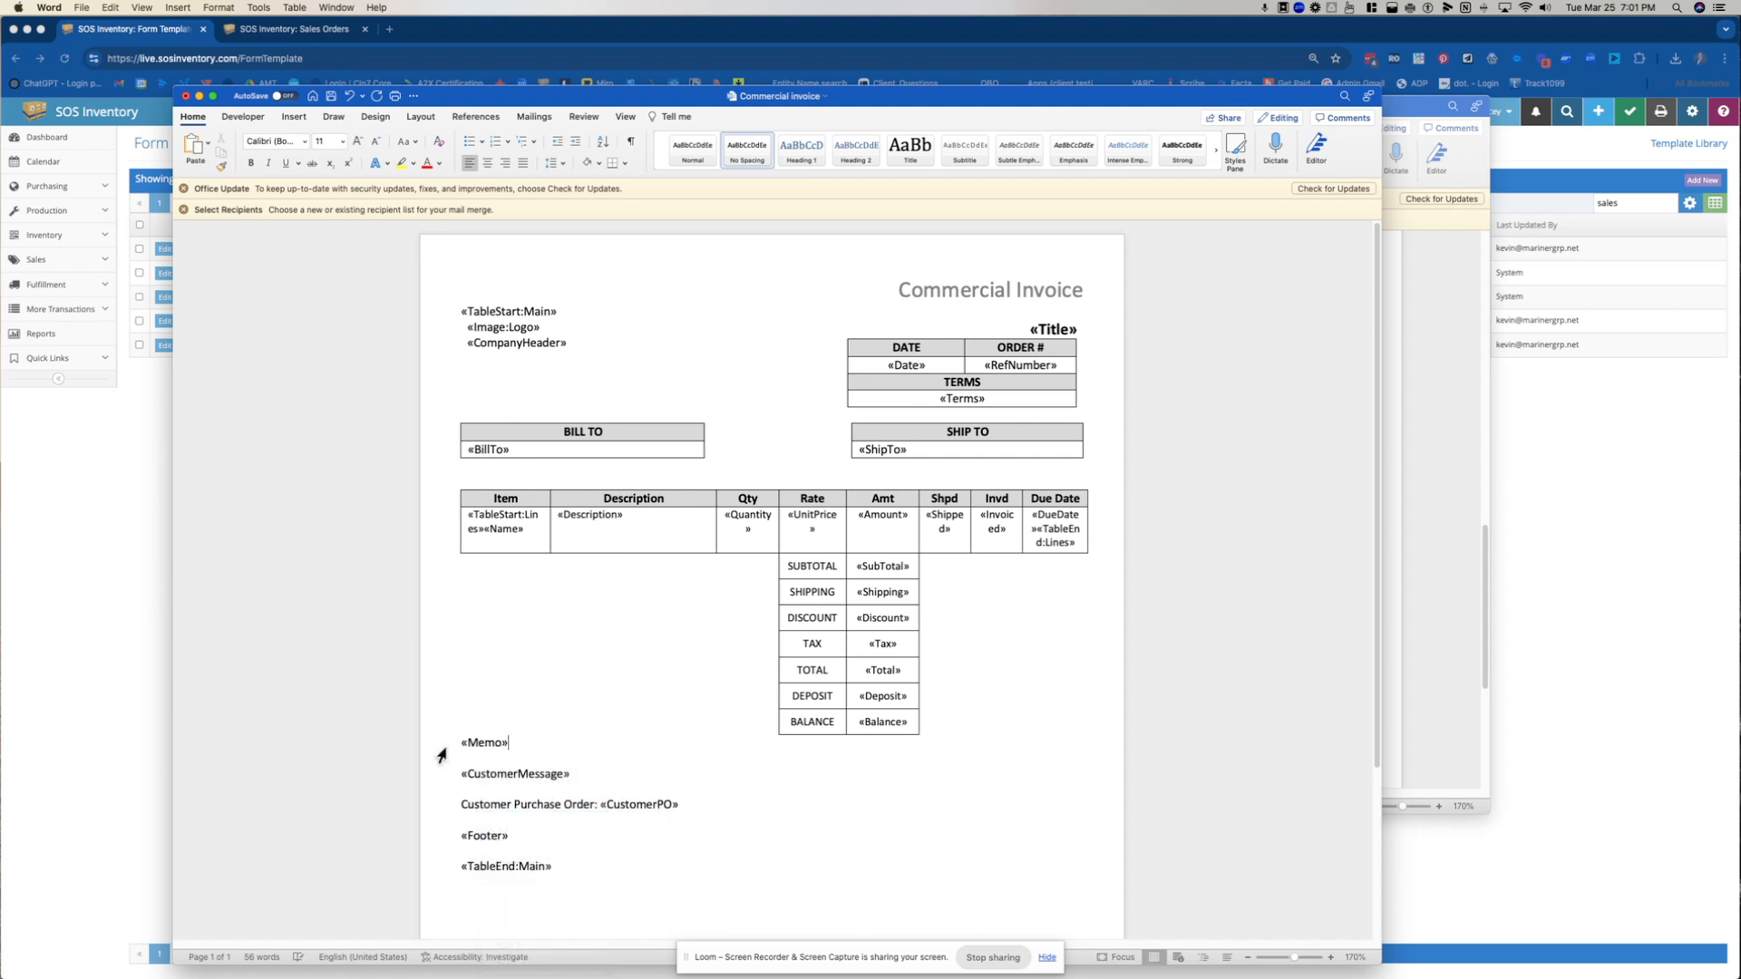
# Move both Word documents off the screen and return to the Form Templates list in the browser
pyautogui.moveTo(582, 97); pyautogui.dragTo(1740, 82)
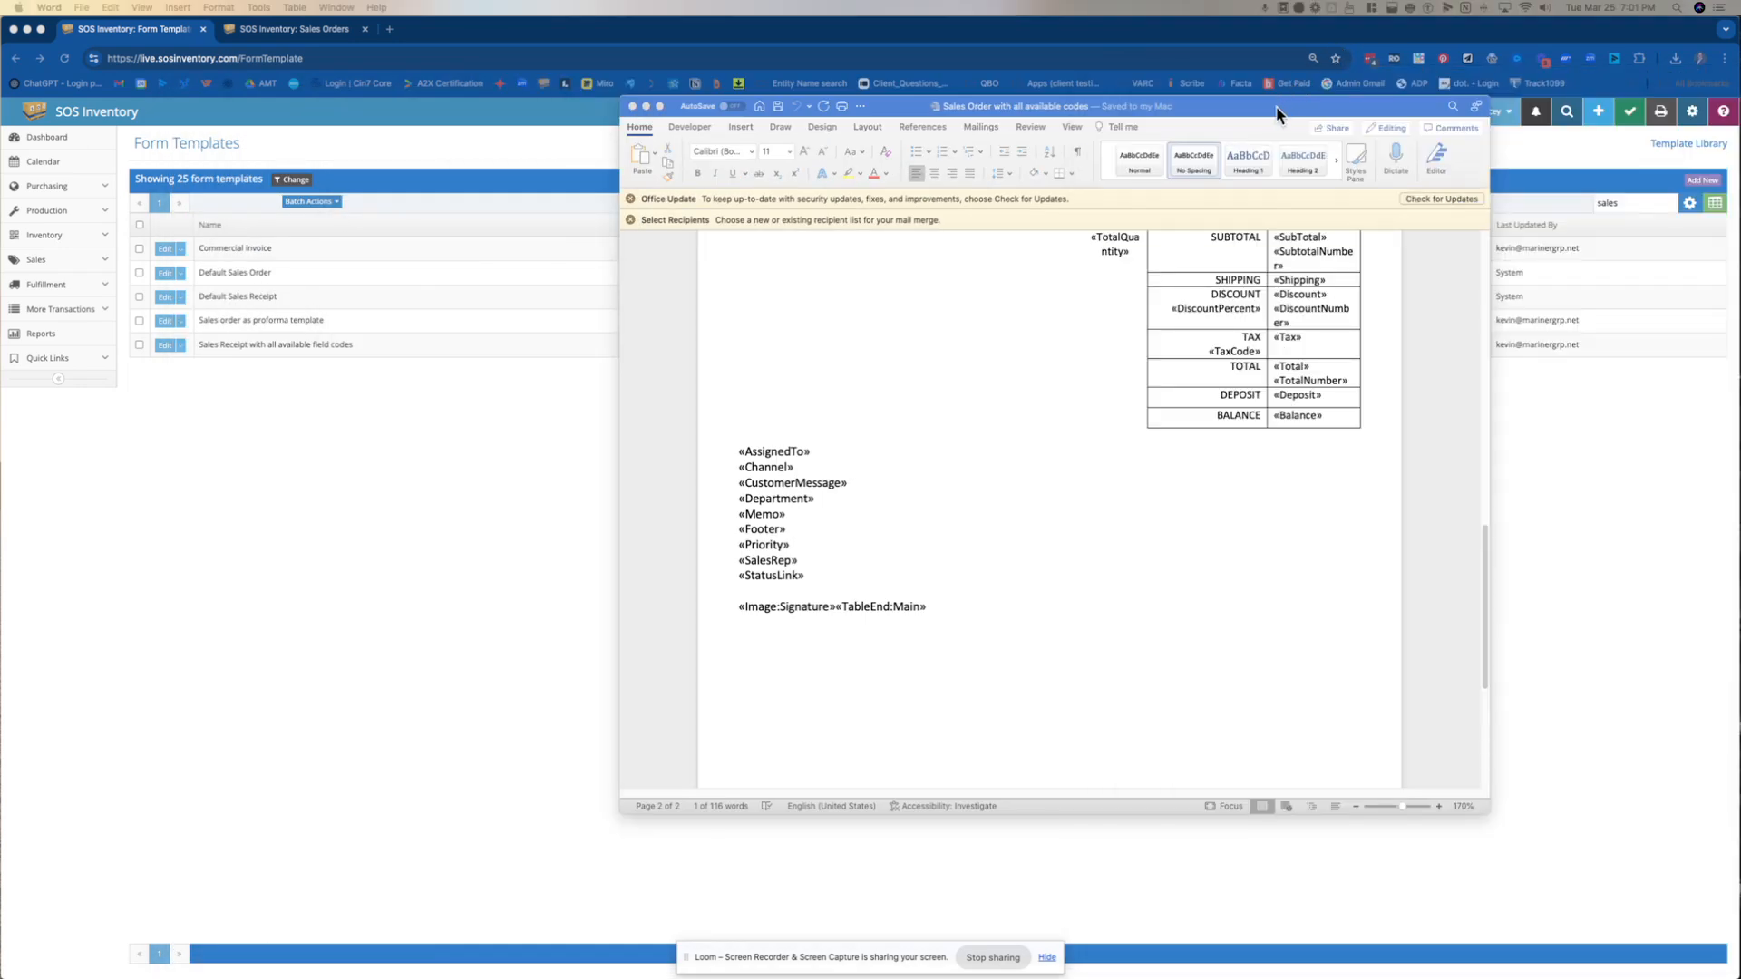
pyautogui.moveTo(1288, 109); pyautogui.dragTo(1740, 90)
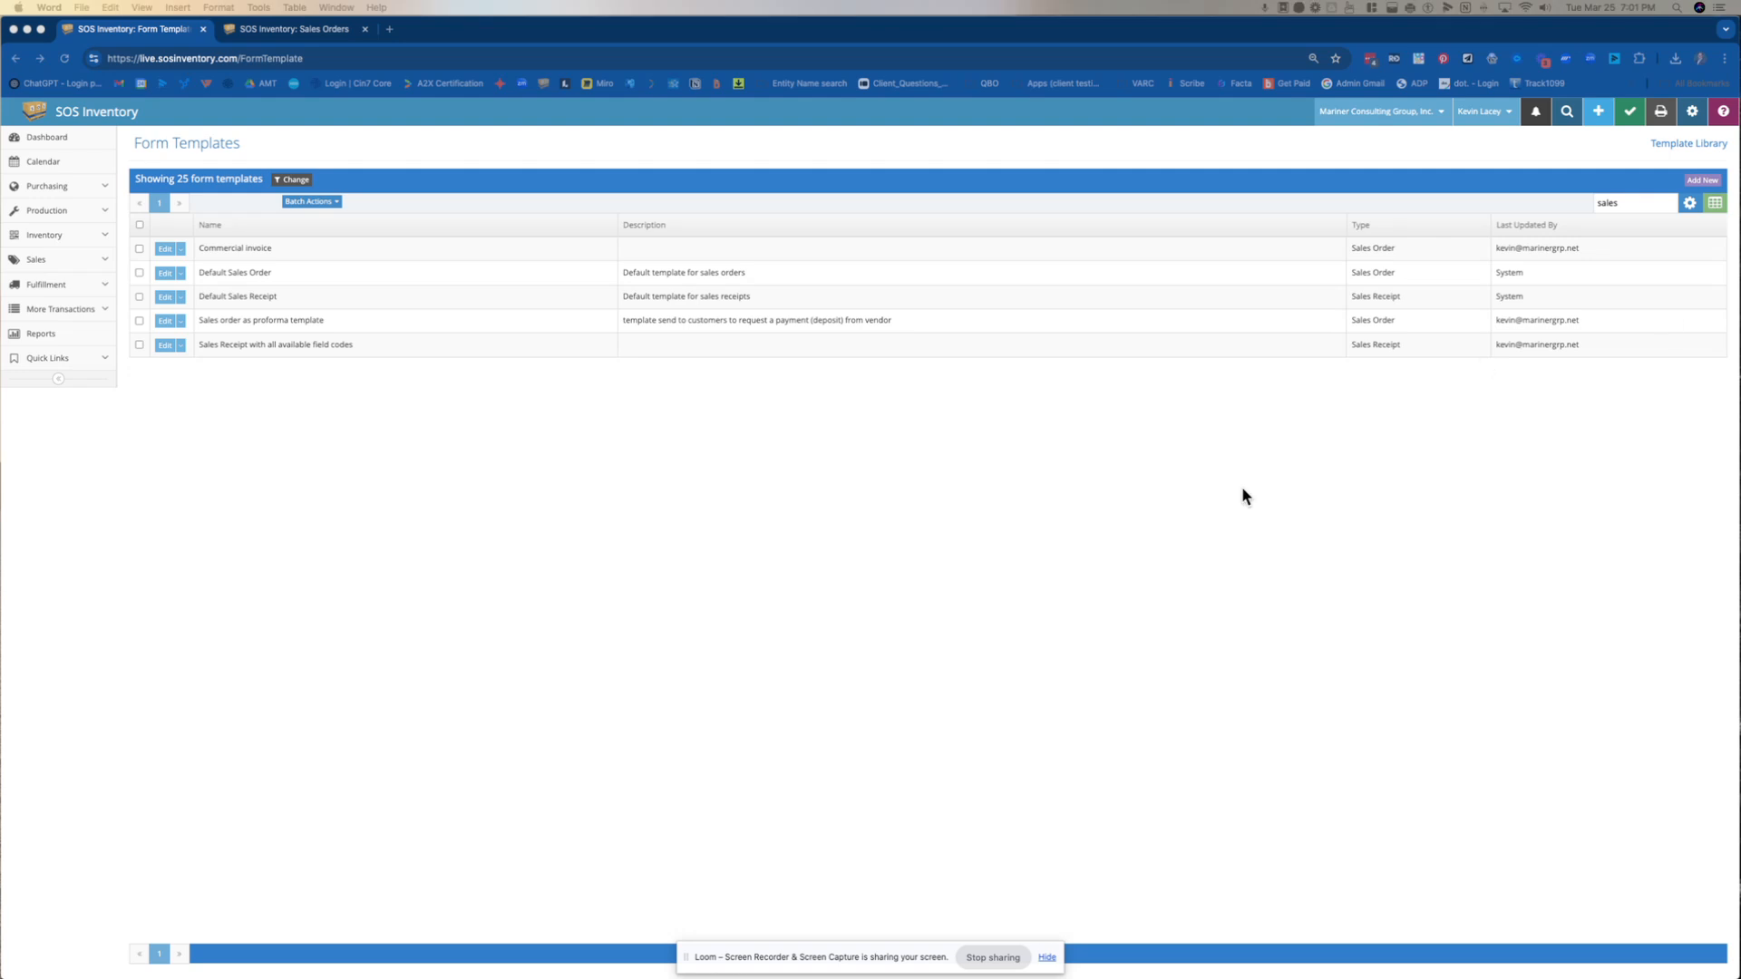
pyautogui.click(725, 148)
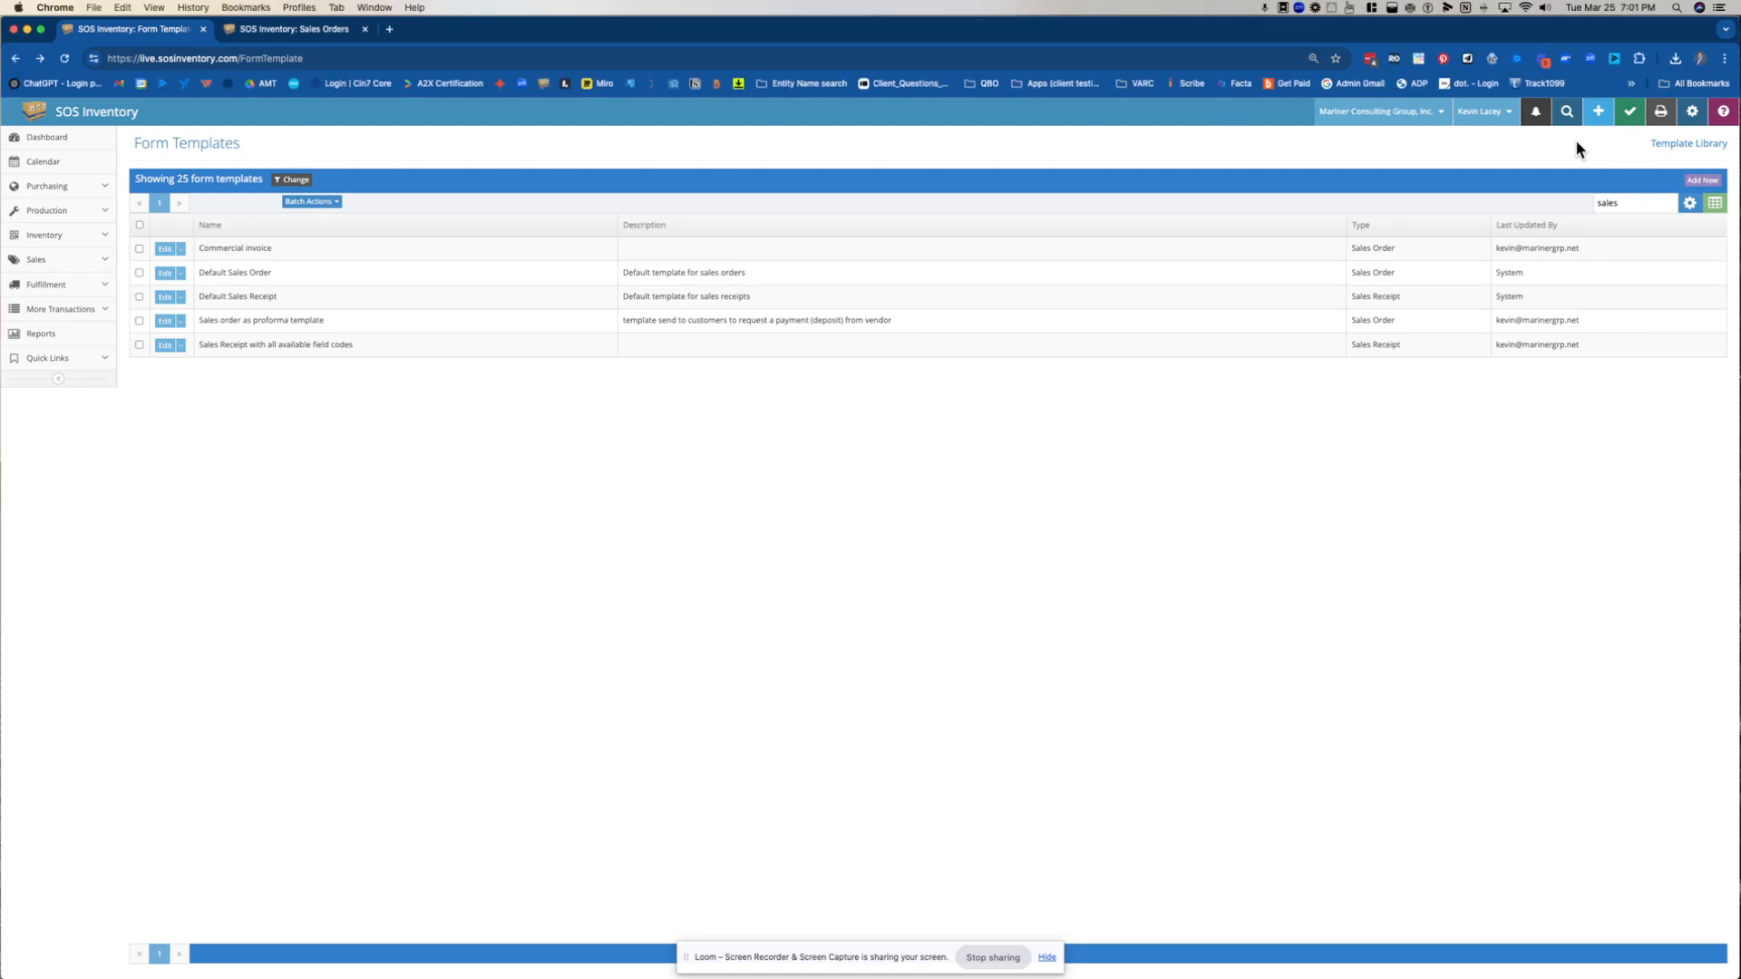
# Fill in a new form template named Commercial Invoice with form type Sales Order, and abandon it without saving
pyautogui.click(1702, 180)
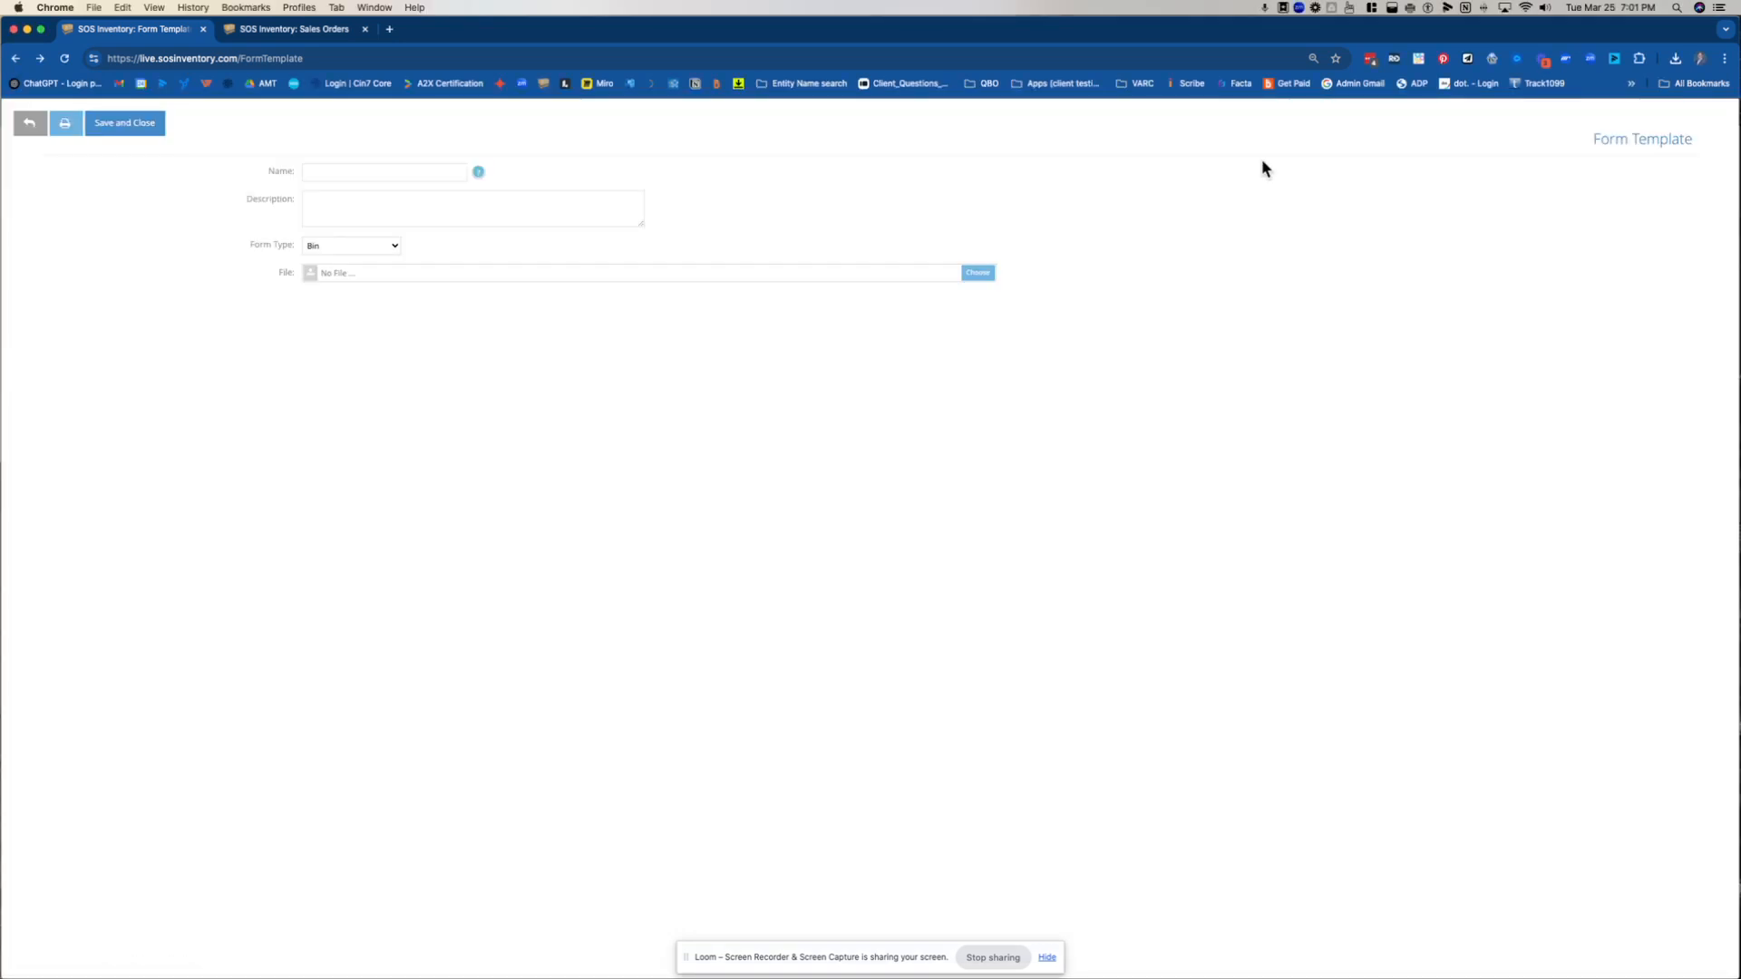
pyautogui.click(370, 170)
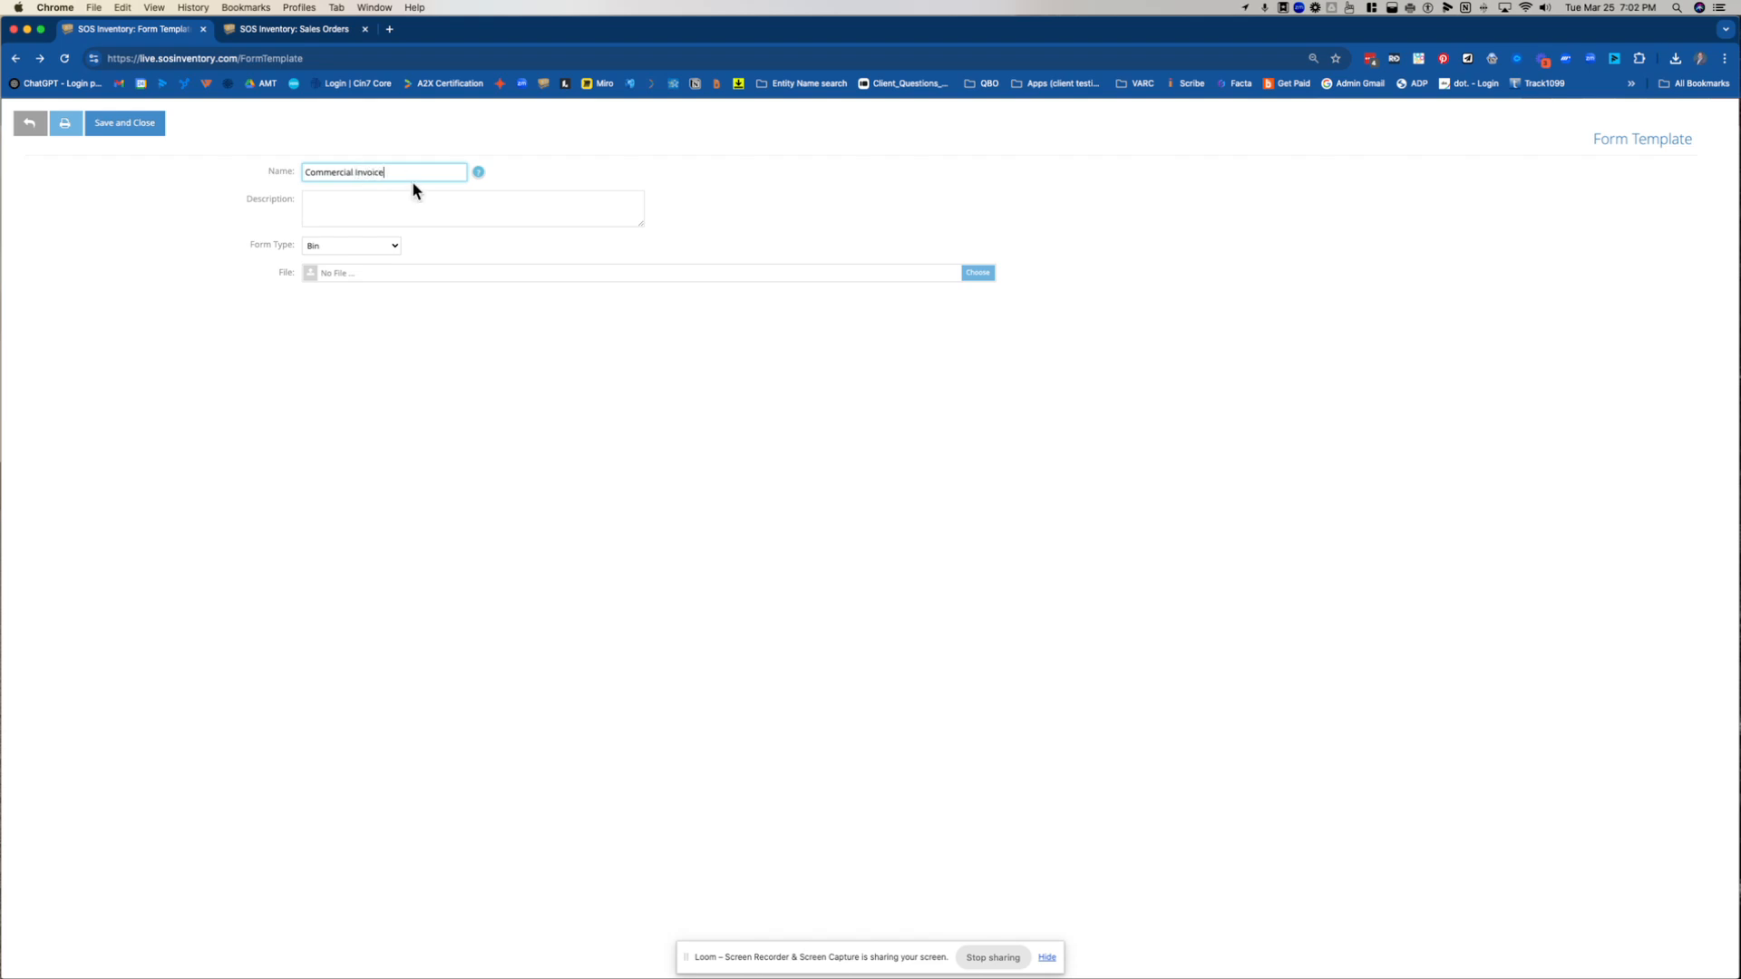
pyautogui.click(392, 206)
pyautogui.click(356, 245)
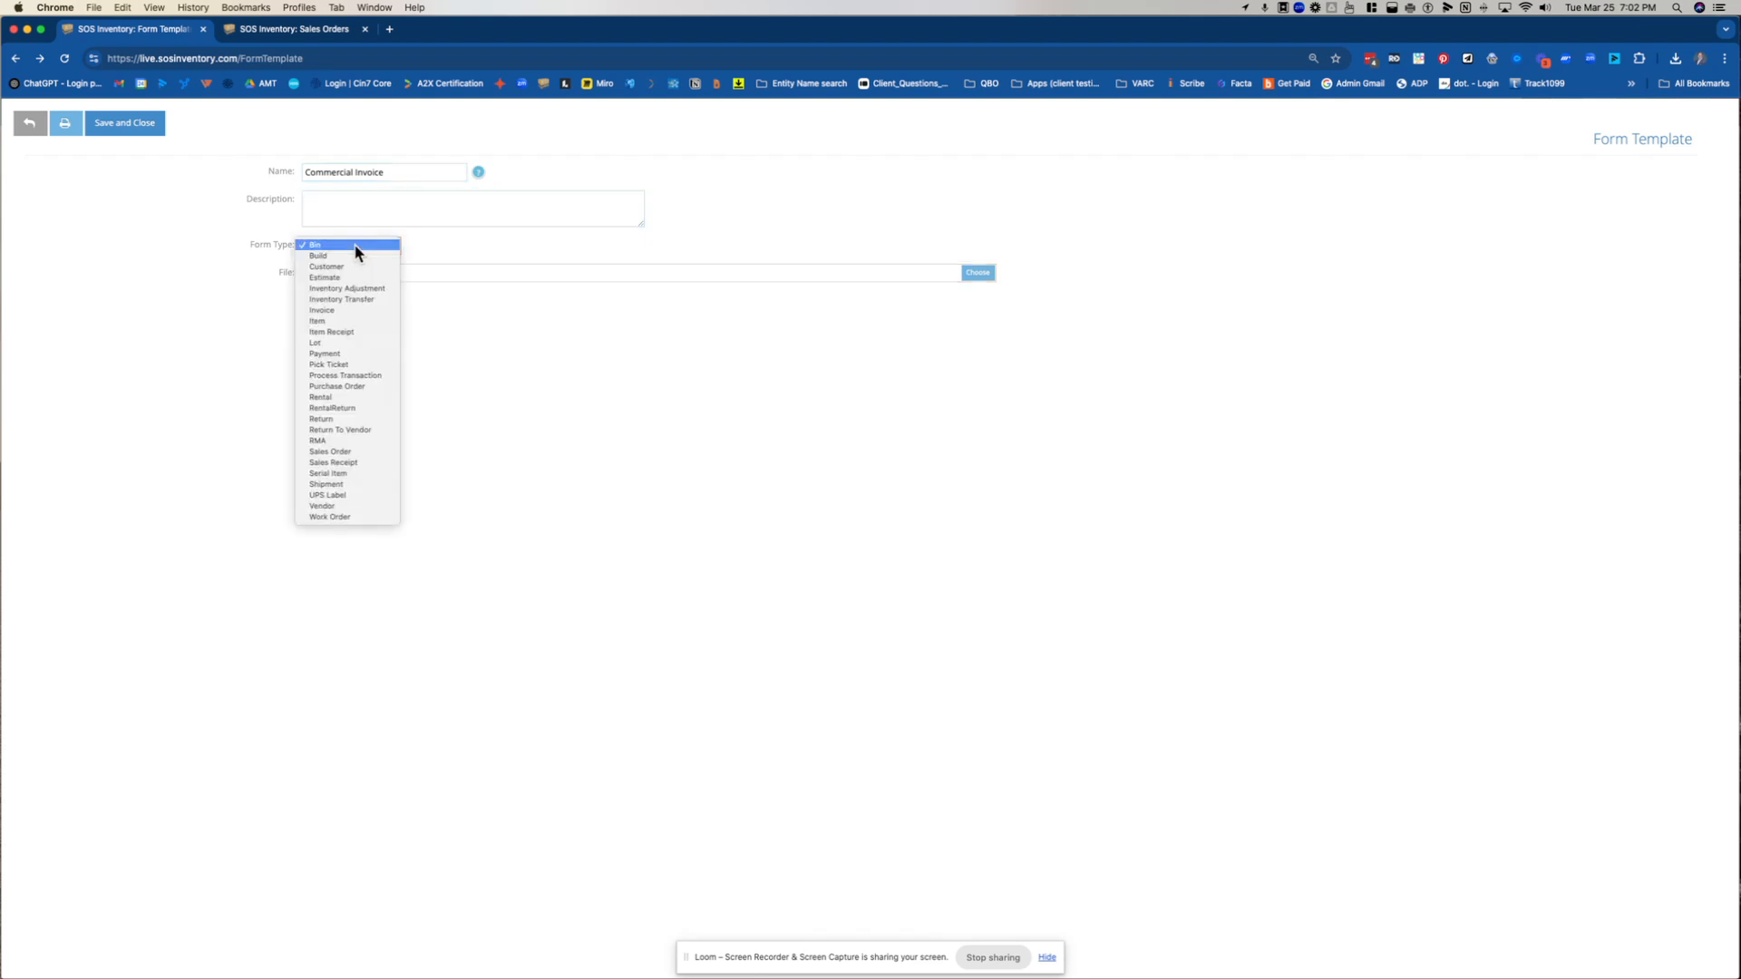
pyautogui.click(355, 453)
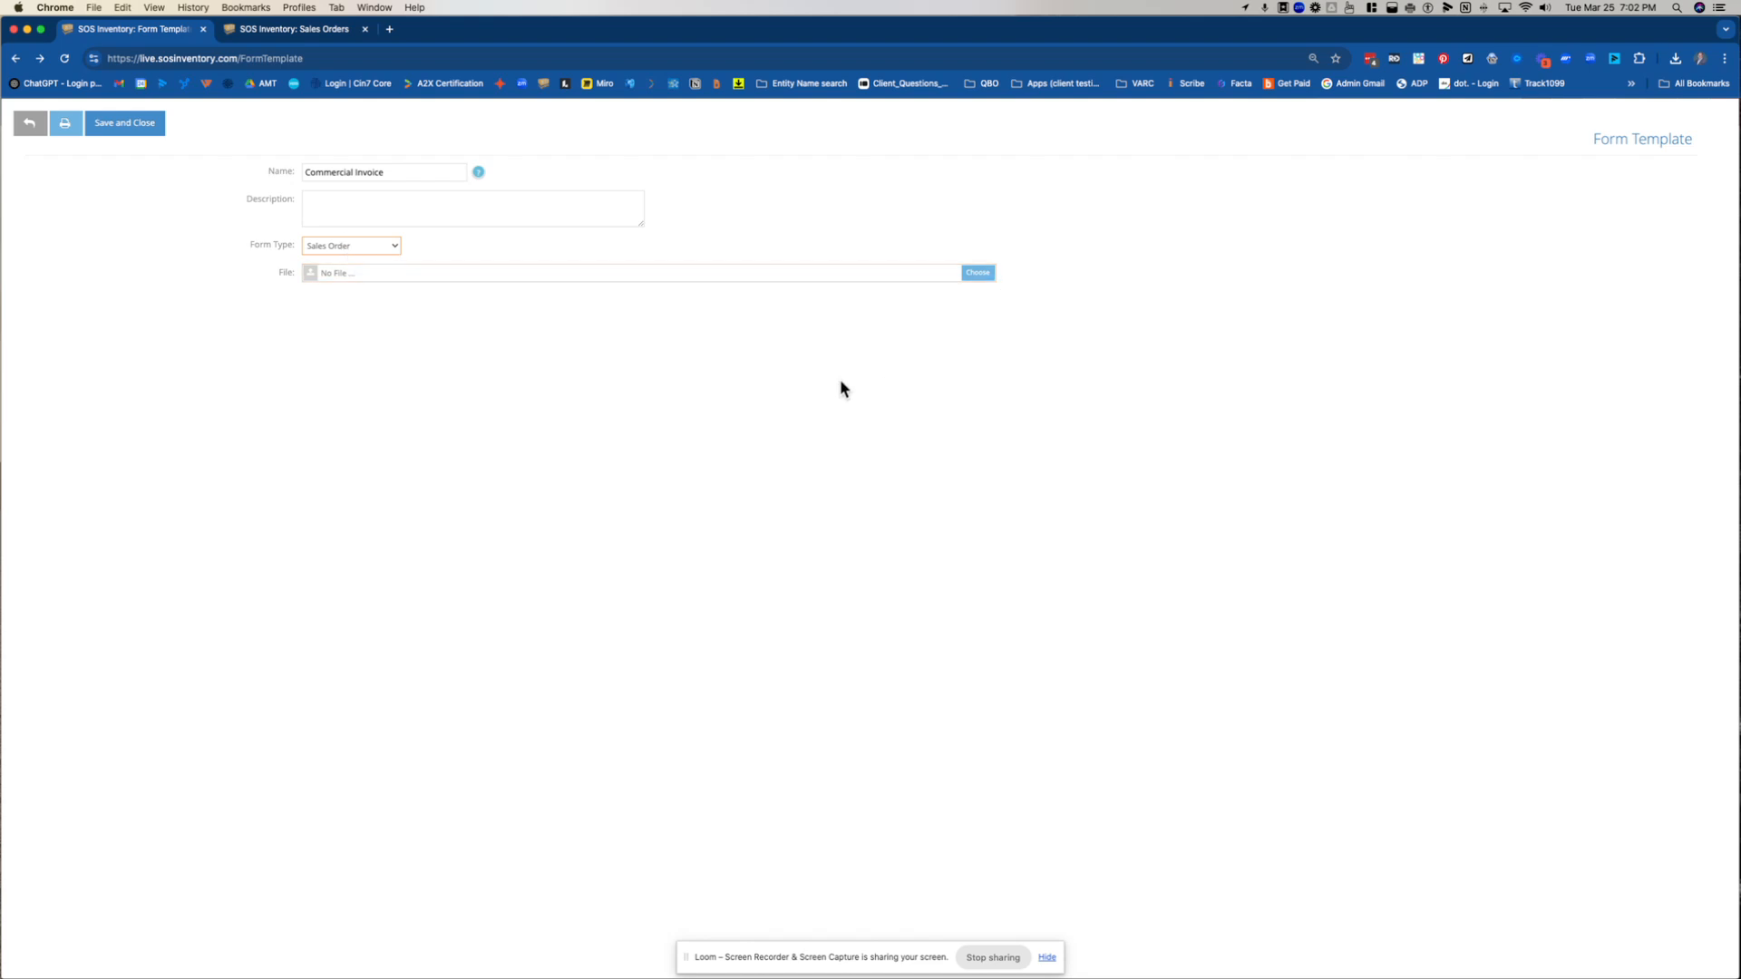
pyautogui.click(30, 123)
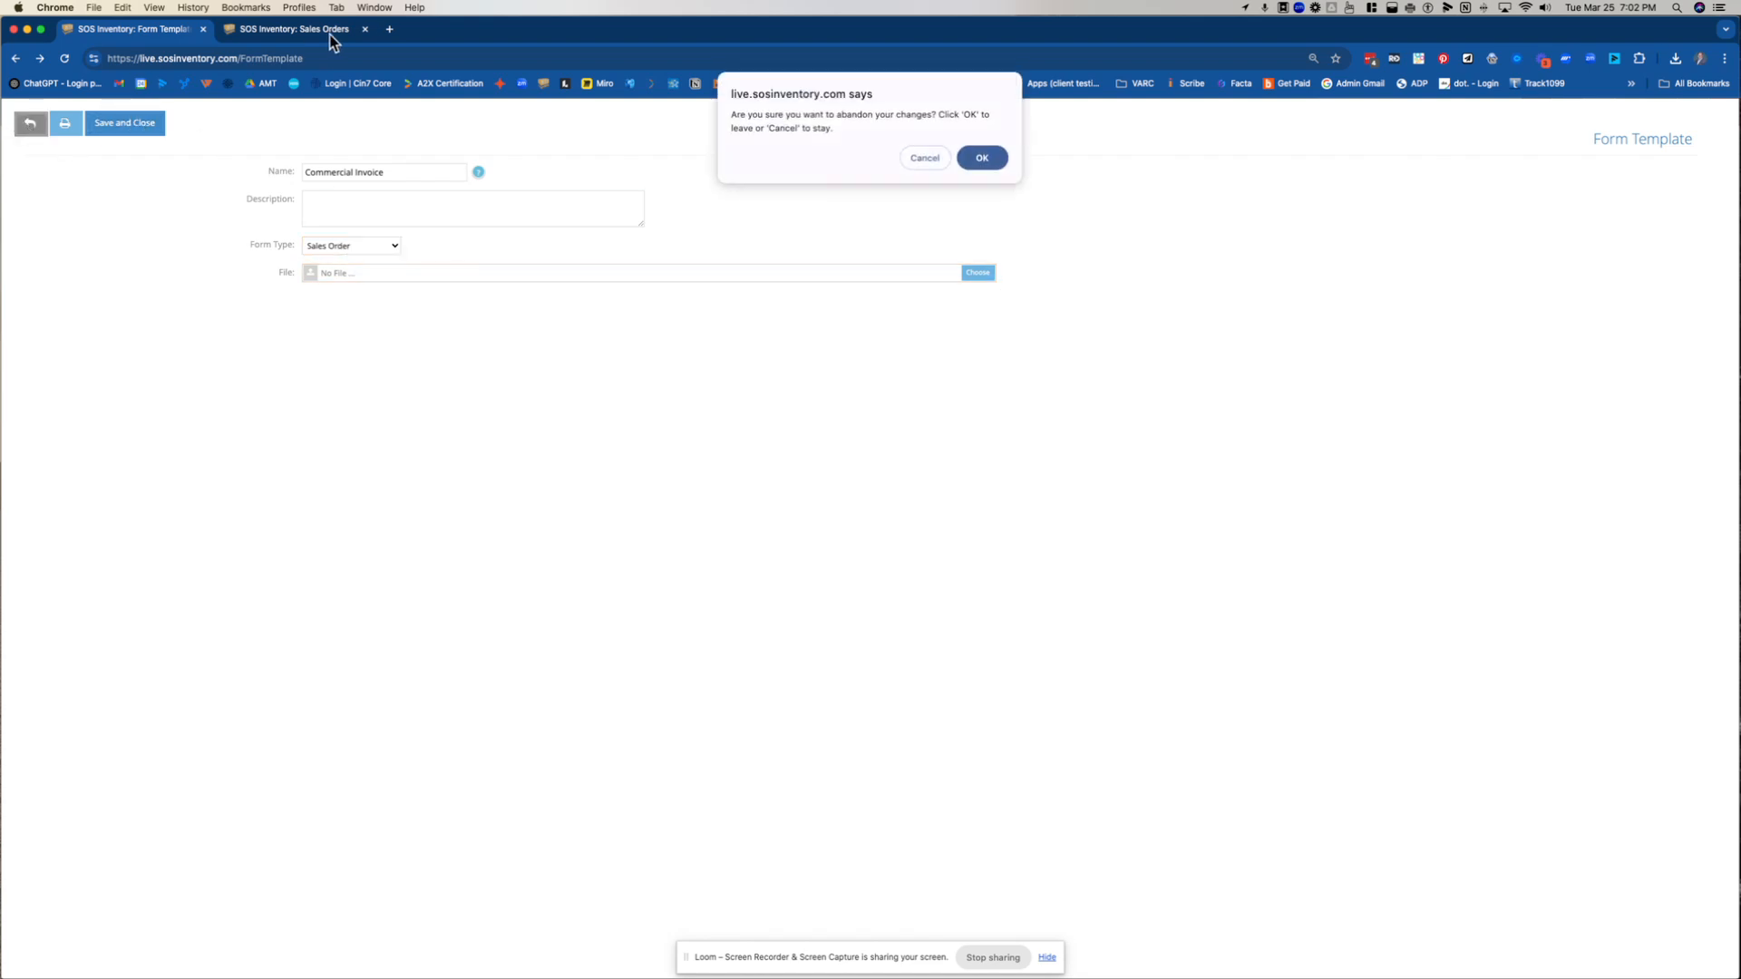
pyautogui.click(968, 160)
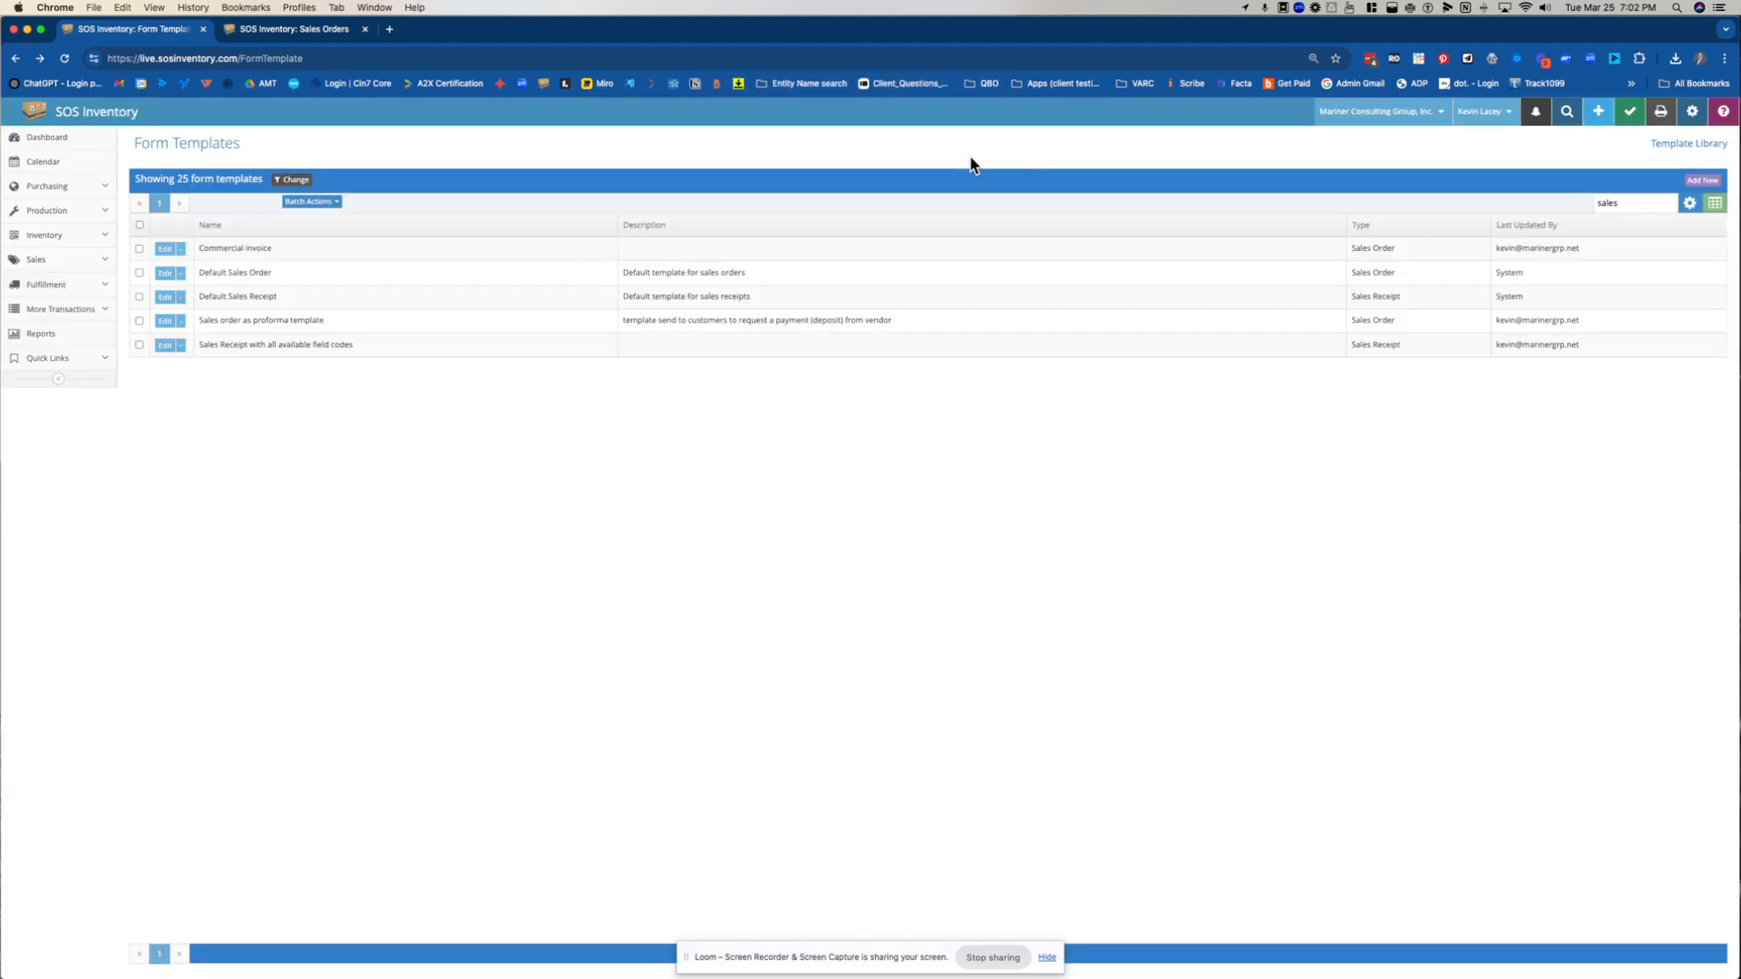
# Generate a PDF of the Polymer Industries sales order dated 3/3/2025 from the Sales Orders list, using the Commercial Invoice template
pyautogui.click(256, 32)
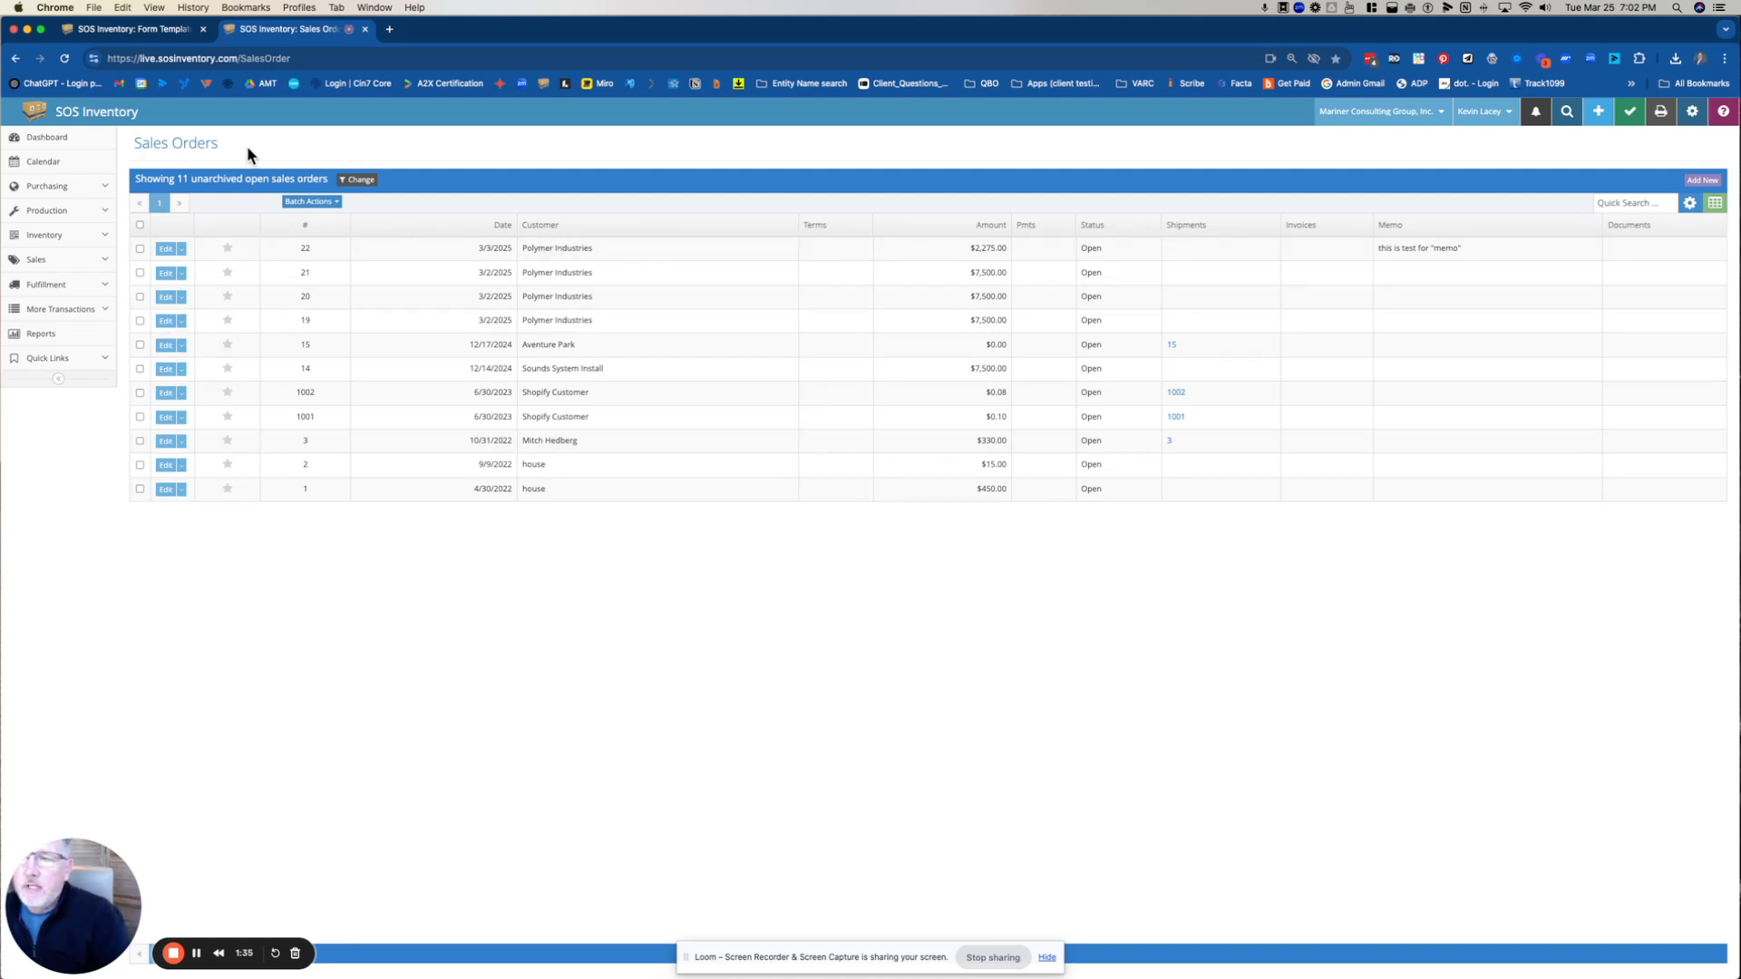
pyautogui.click(181, 248)
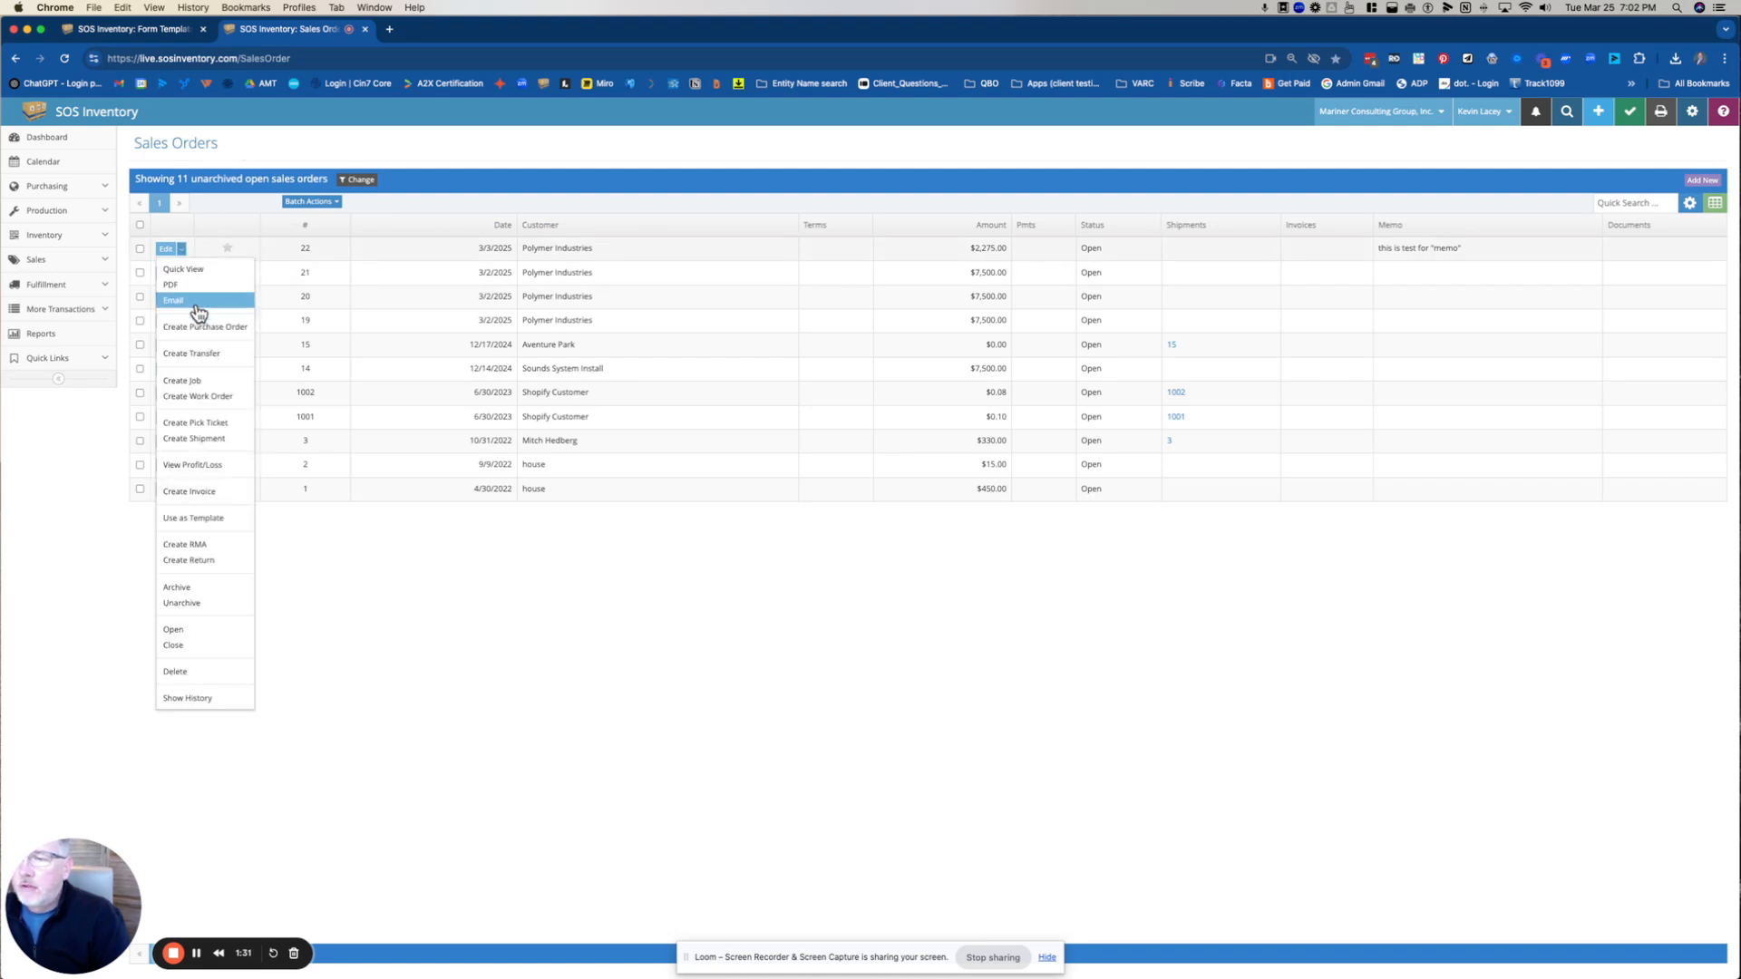
pyautogui.click(200, 286)
pyautogui.click(857, 182)
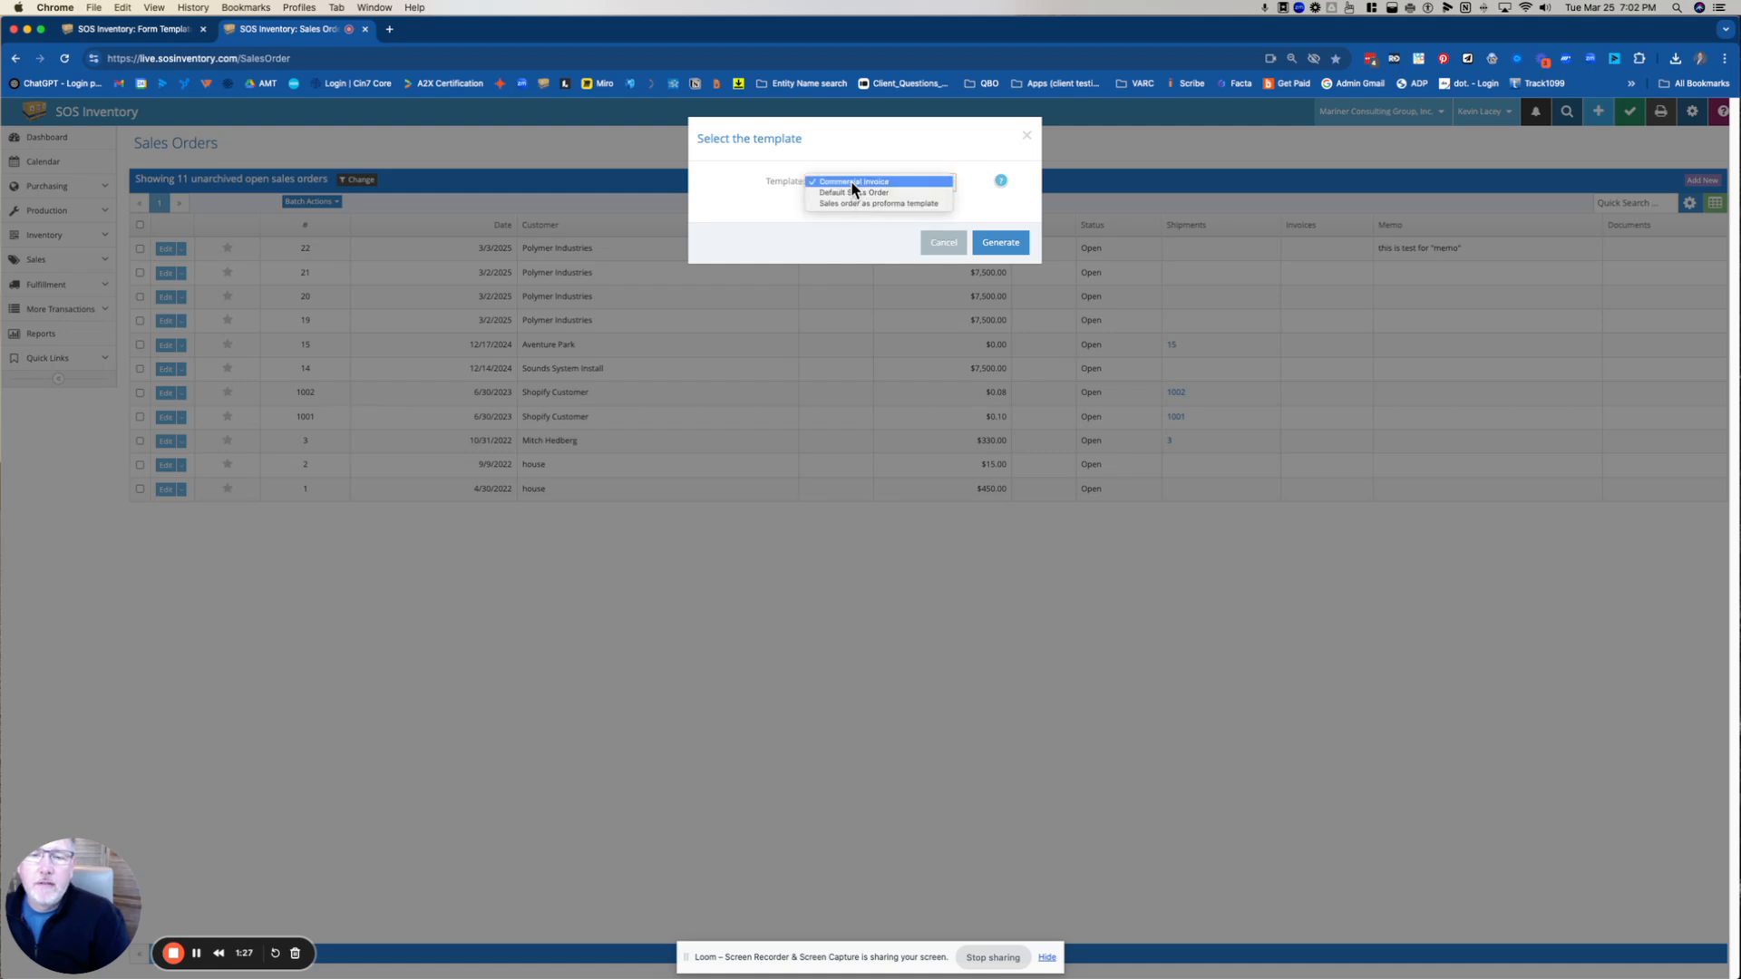
pyautogui.click(994, 250)
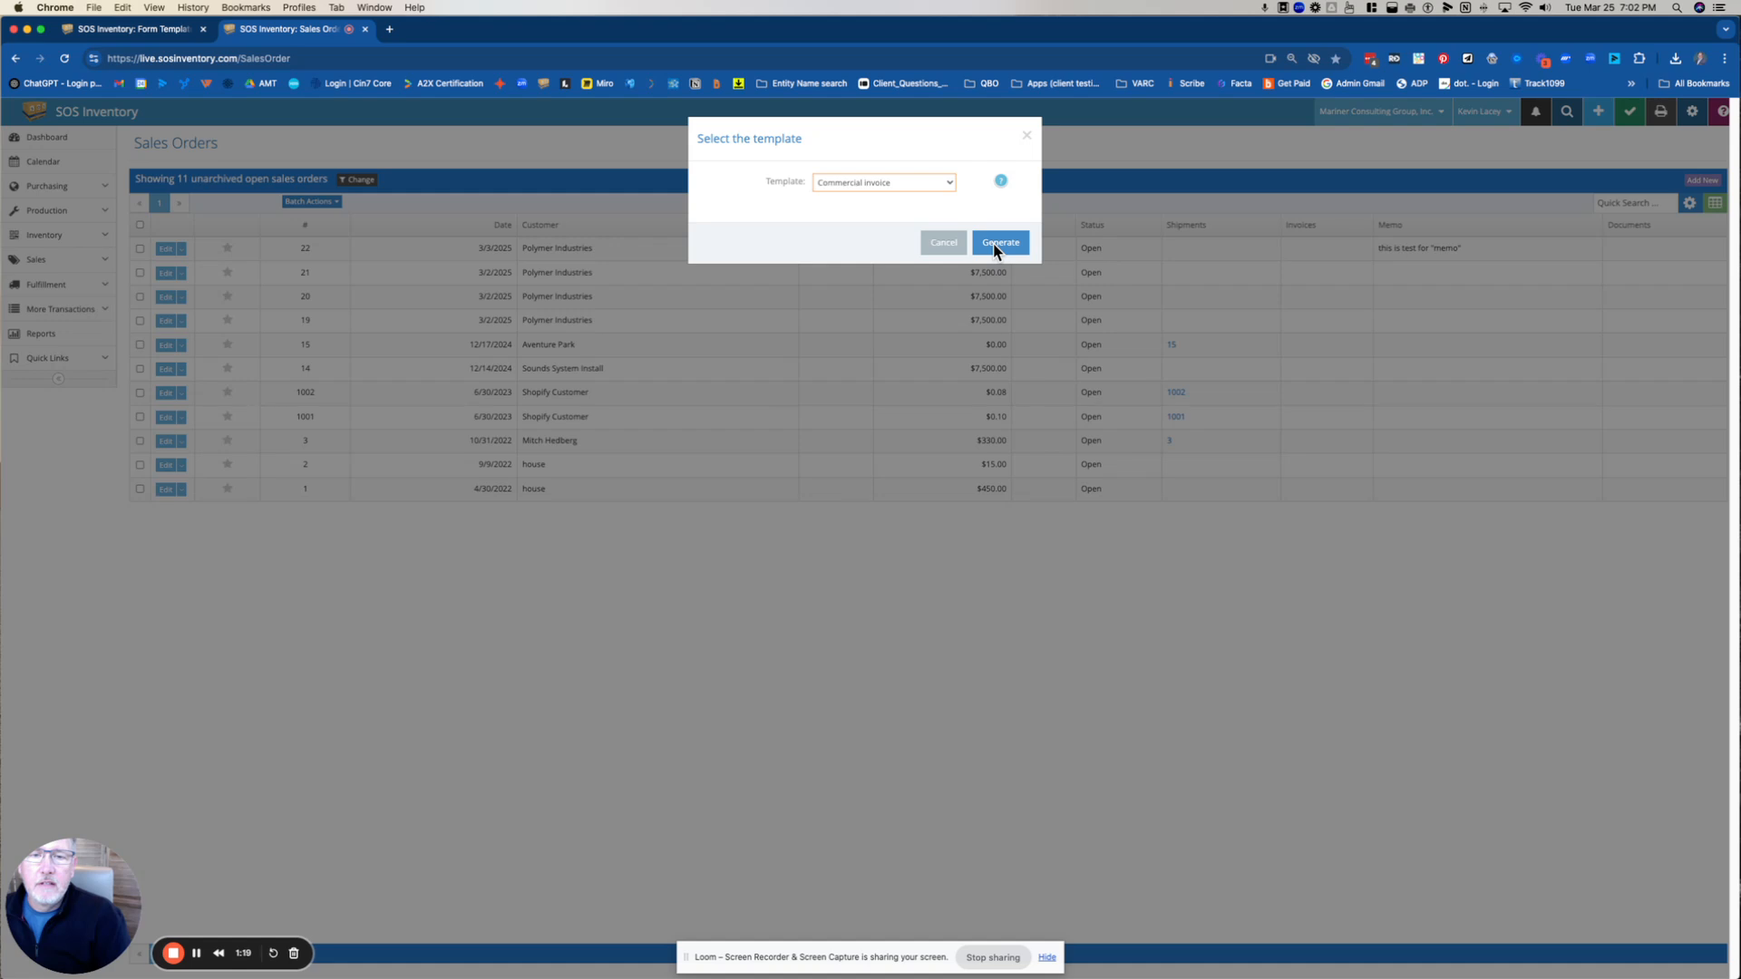
pyautogui.click(995, 250)
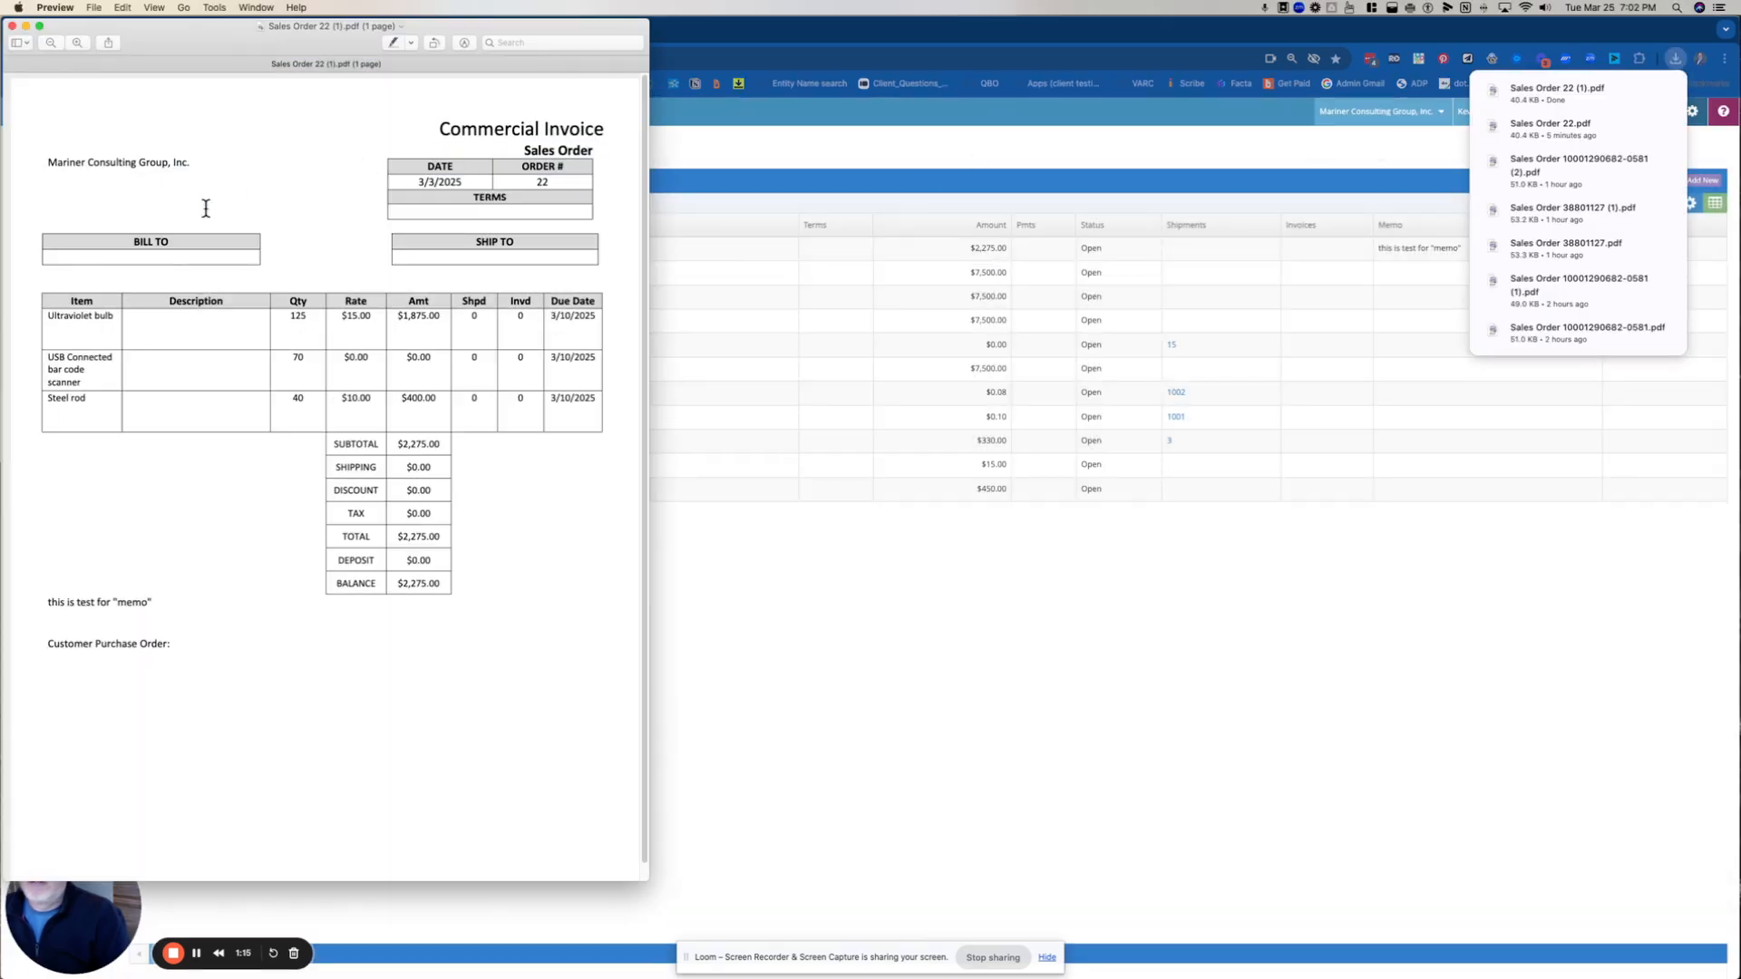
# Check the memo text and the document title in the generated PDF by highlighting each, and close the PDF
pyautogui.moveTo(162, 602); pyautogui.dragTo(25, 601)
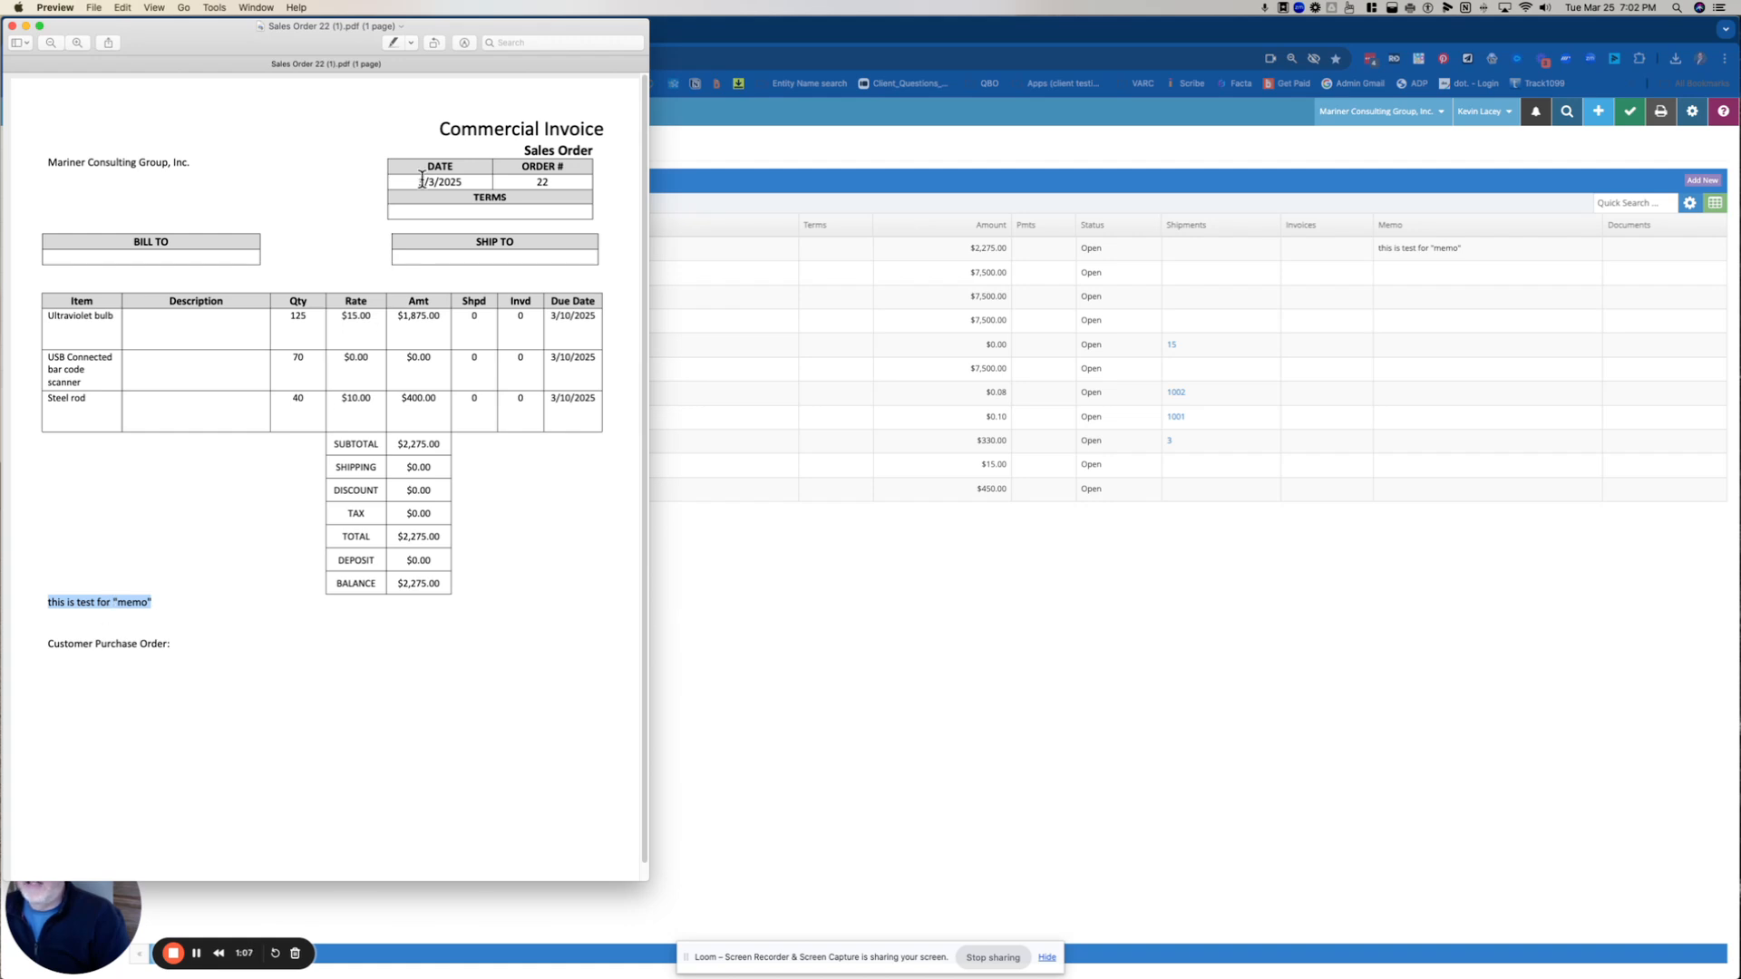
pyautogui.moveTo(439, 128); pyautogui.dragTo(600, 125)
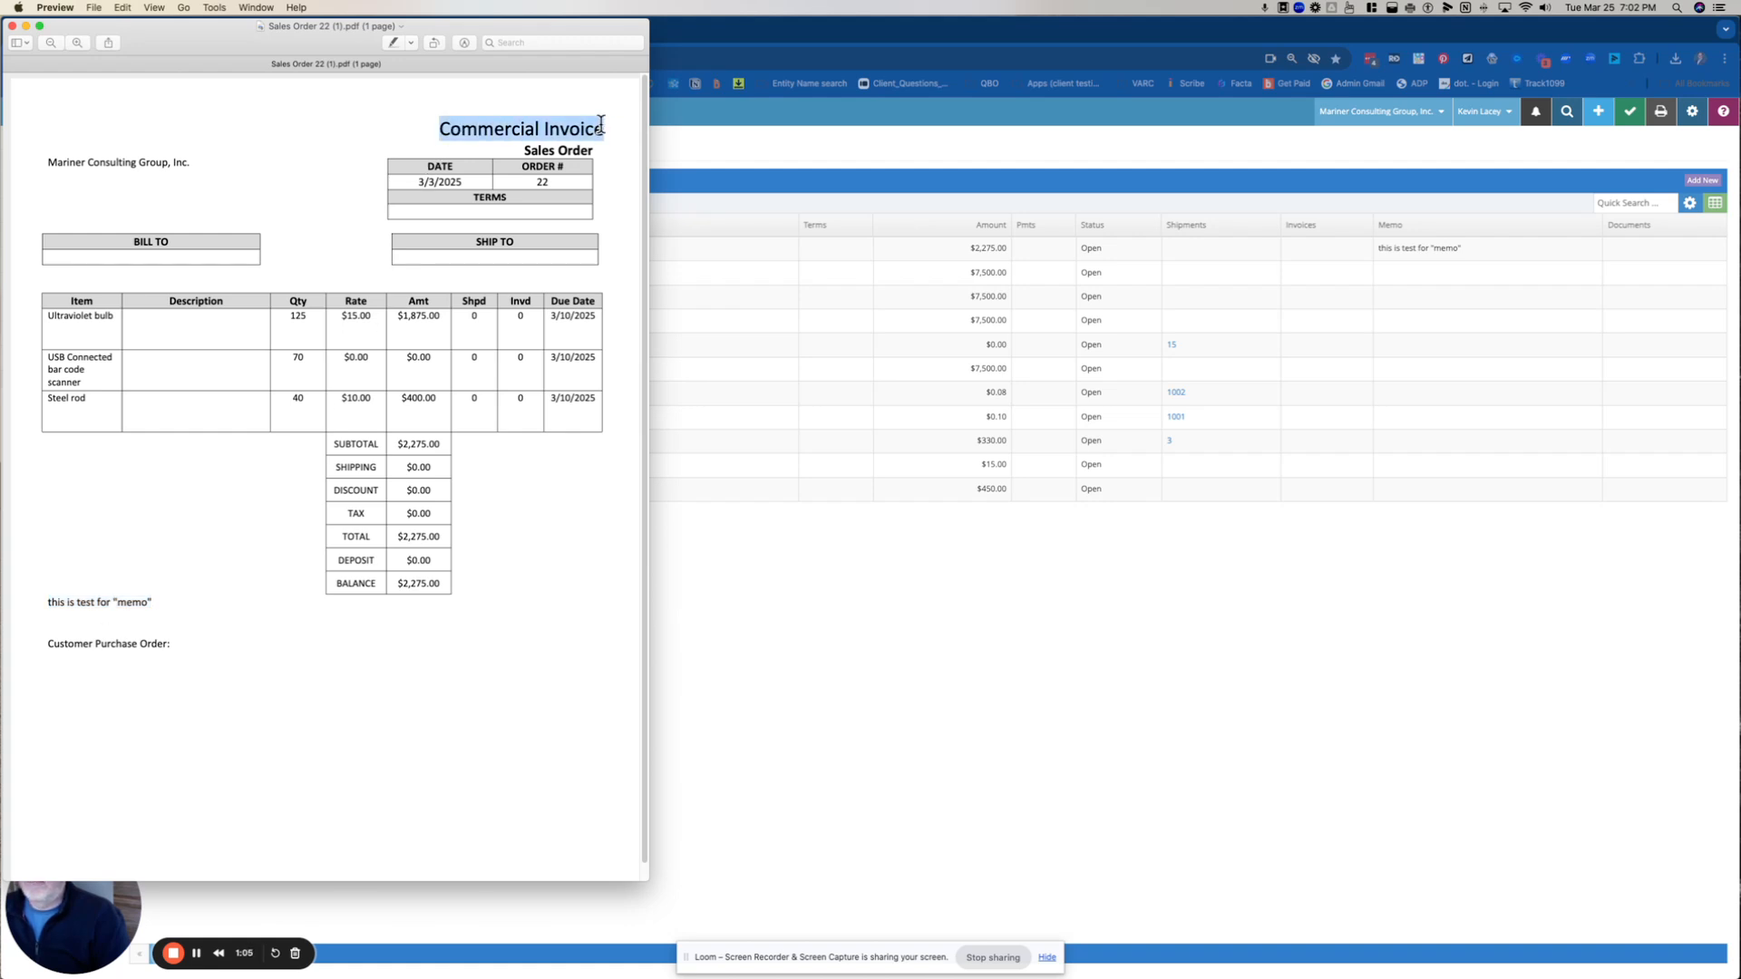
pyautogui.click(12, 25)
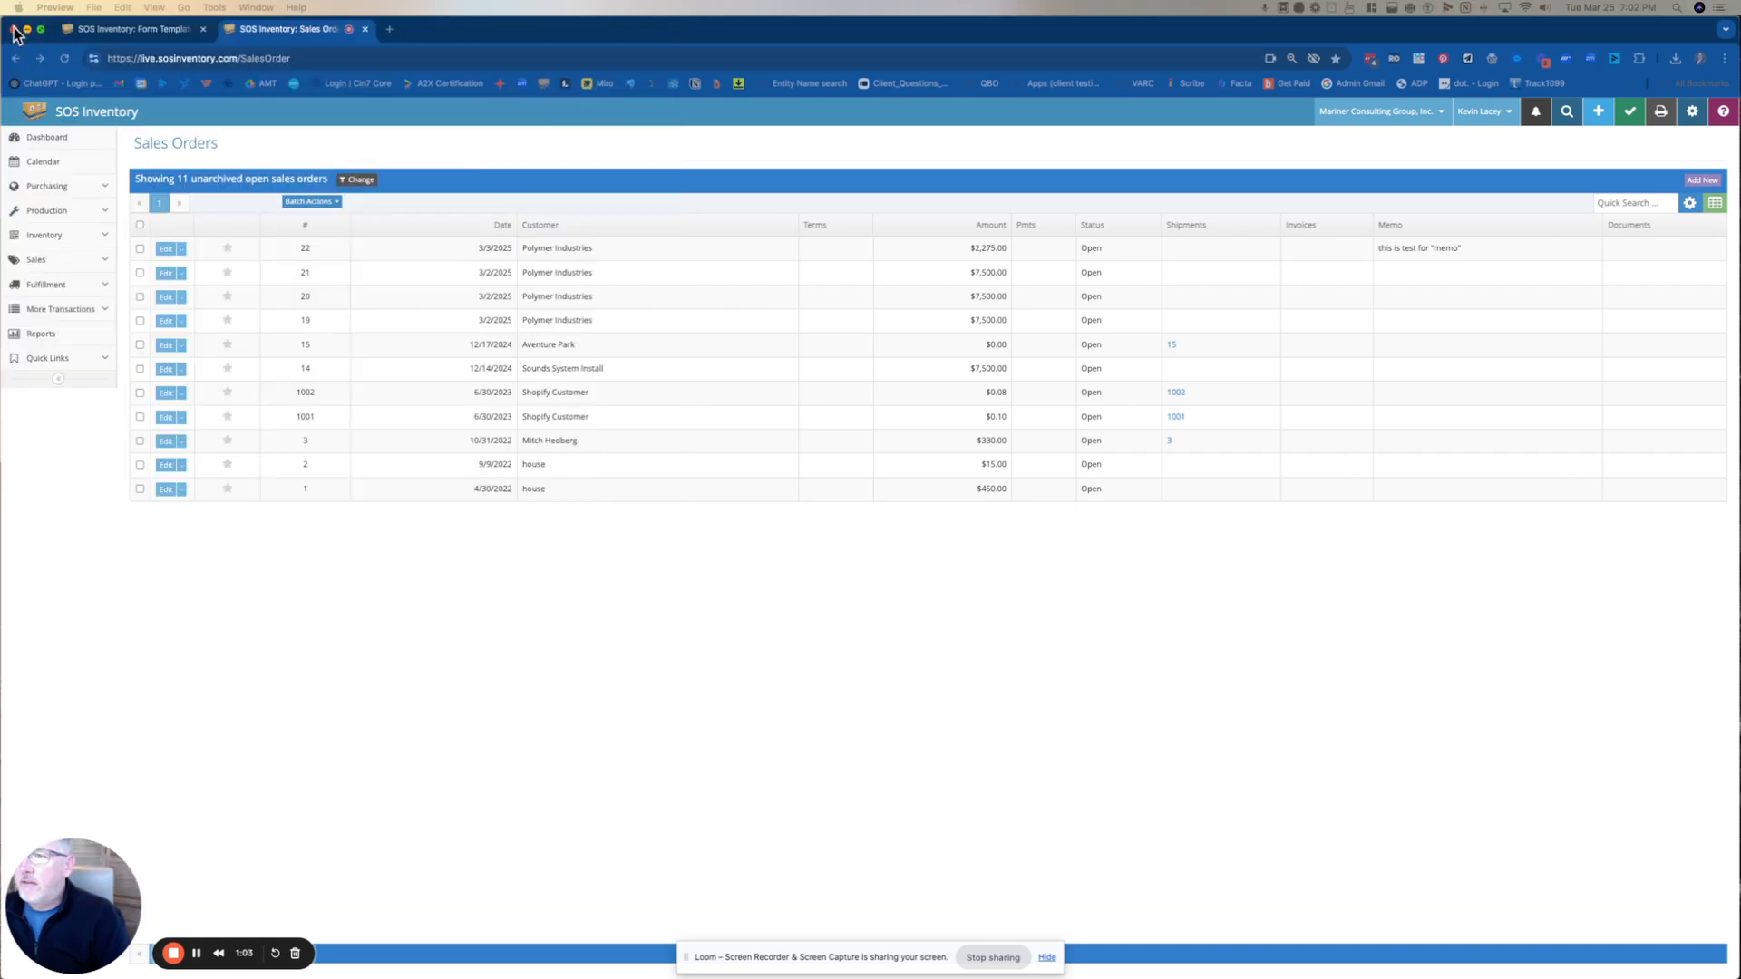